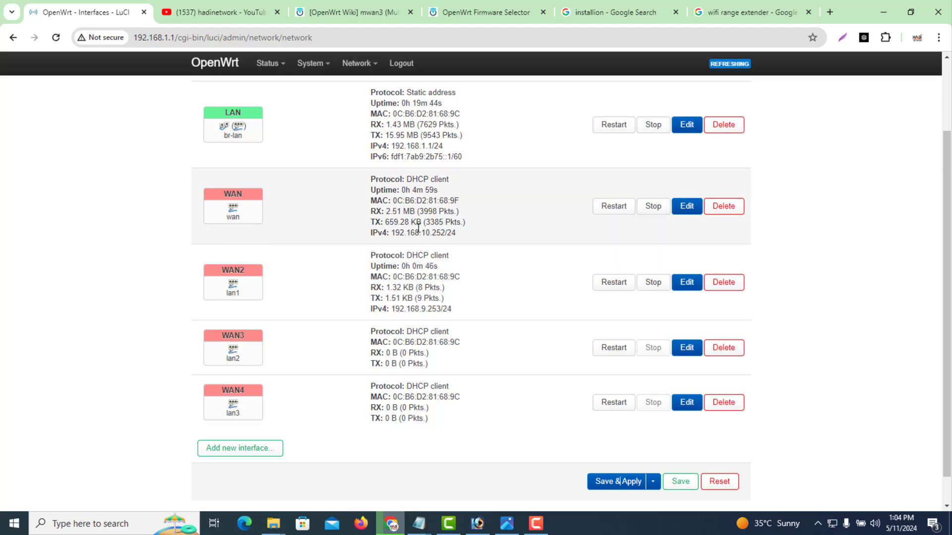
Compare the third octets of the IPv4 addresses assigned to the WAN and WAN2 interfaces
drag(430, 233, 423, 233)
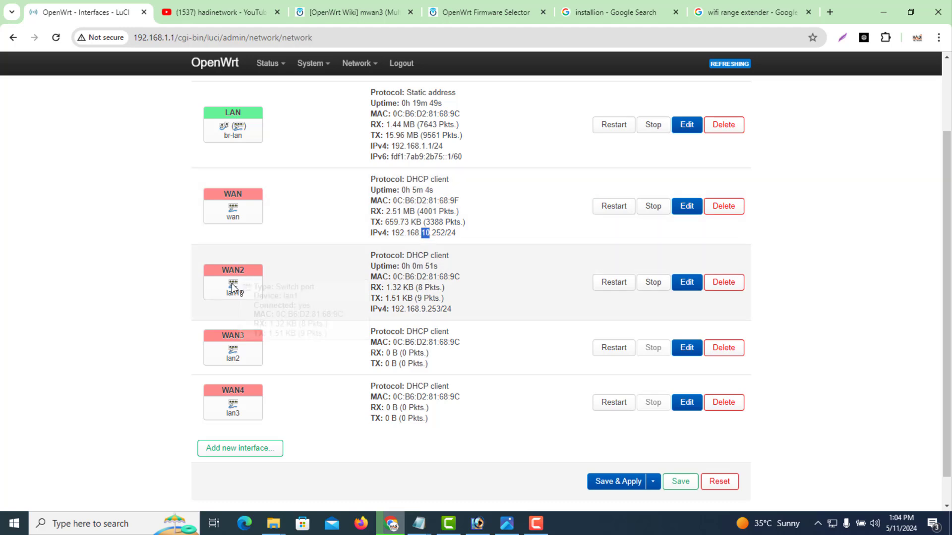
mouse_move(233, 287)
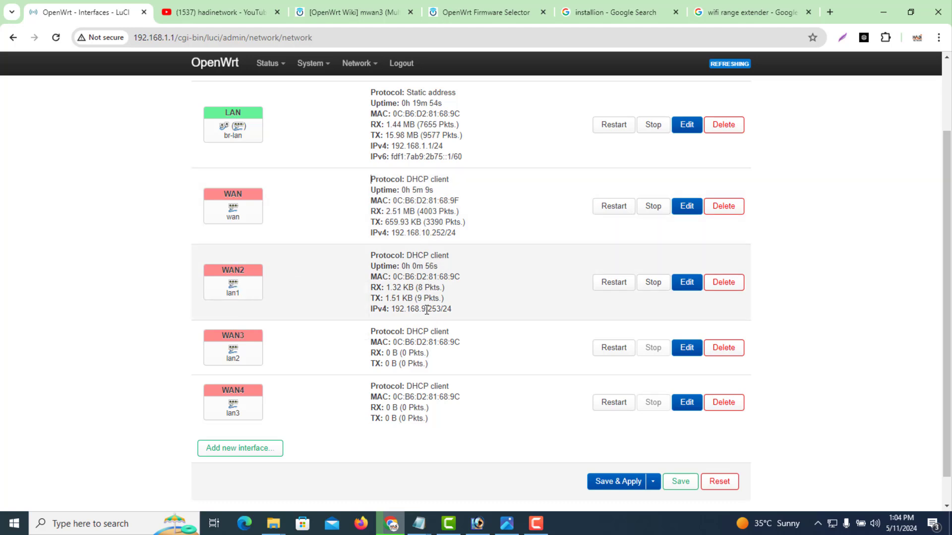
drag(426, 310, 424, 310)
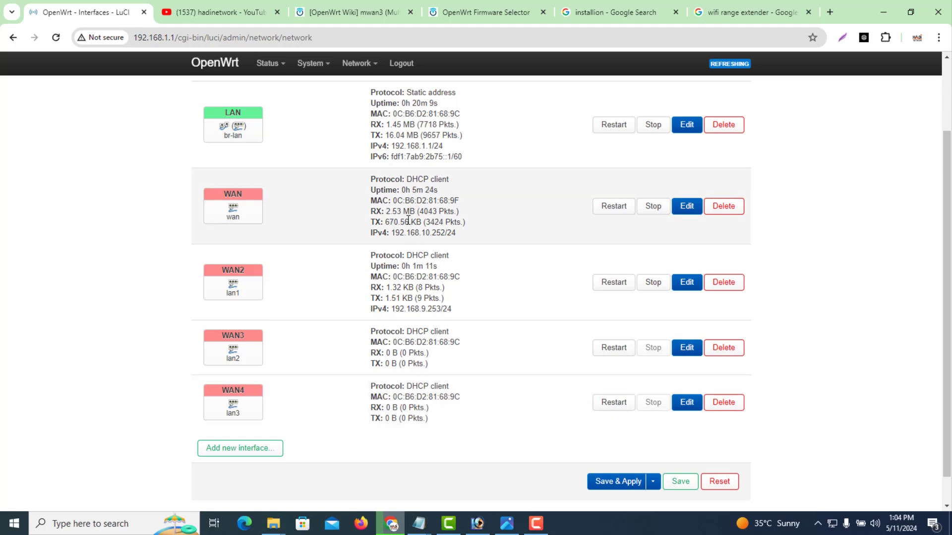
Review the WAN4 interface's general settings and protocol choices, keep DHCP client, and dismiss the dialog without saving
click(689, 407)
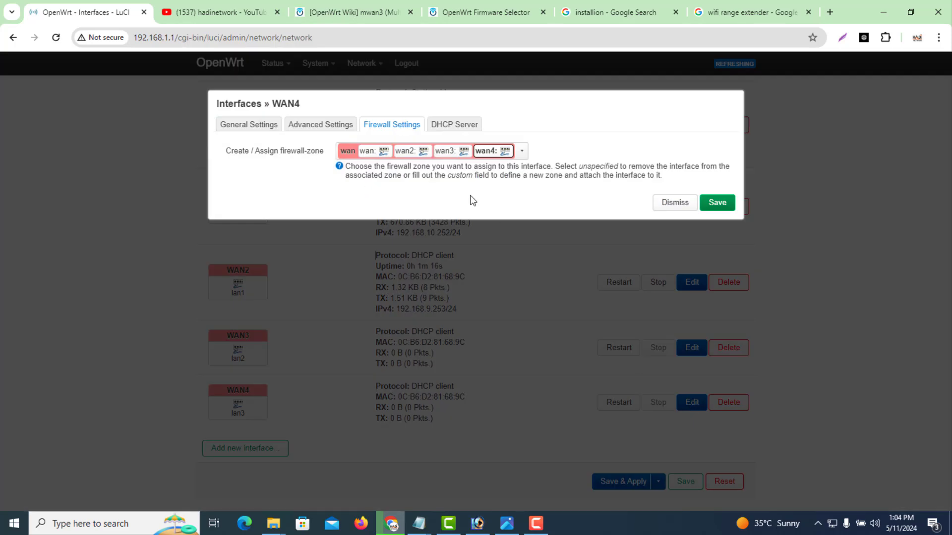
click(264, 126)
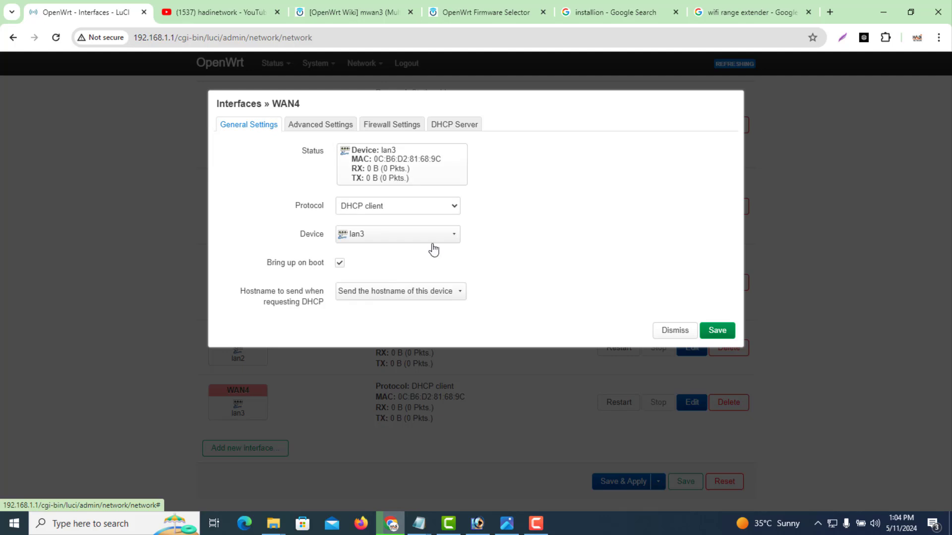
click(413, 207)
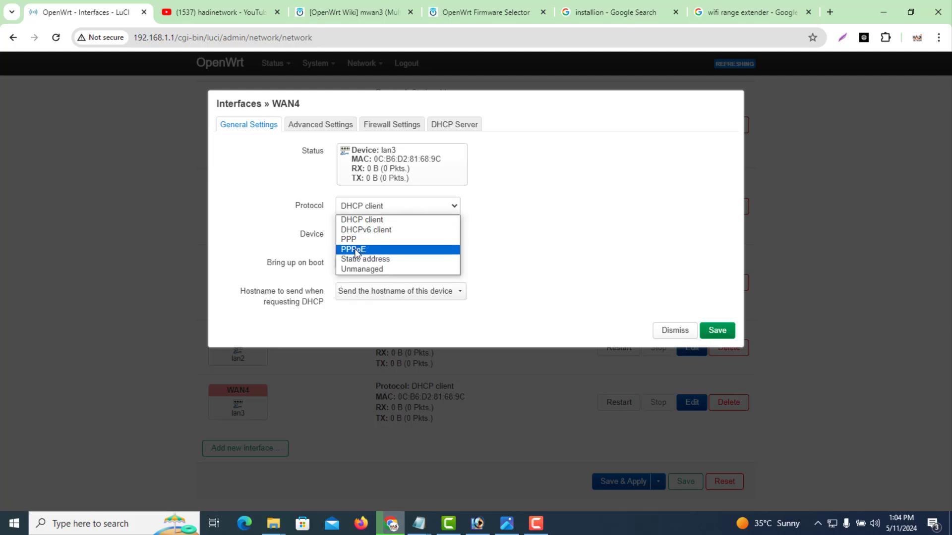
click(401, 220)
click(673, 339)
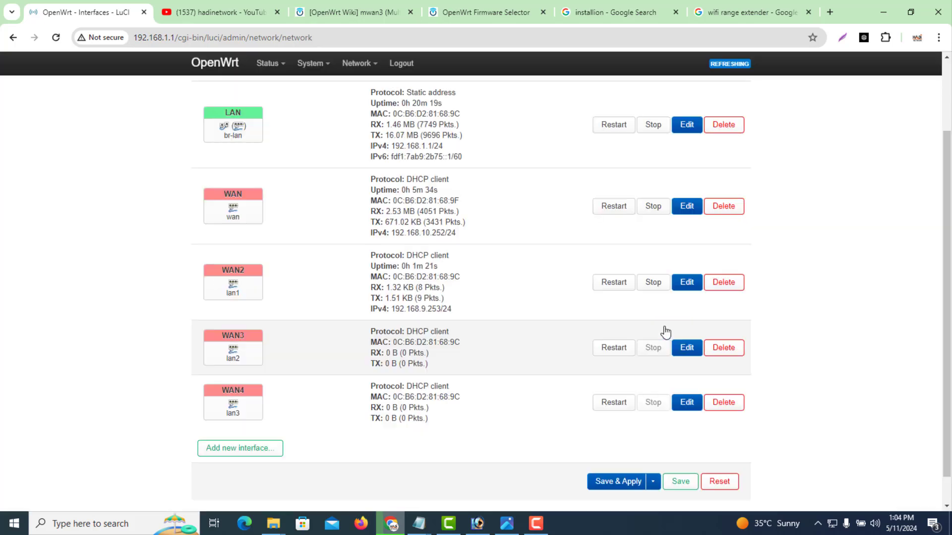
Check that the WAN and WAN2 interfaces have IPv4 addresses in different subnets
drag(951, 294, 942, 269)
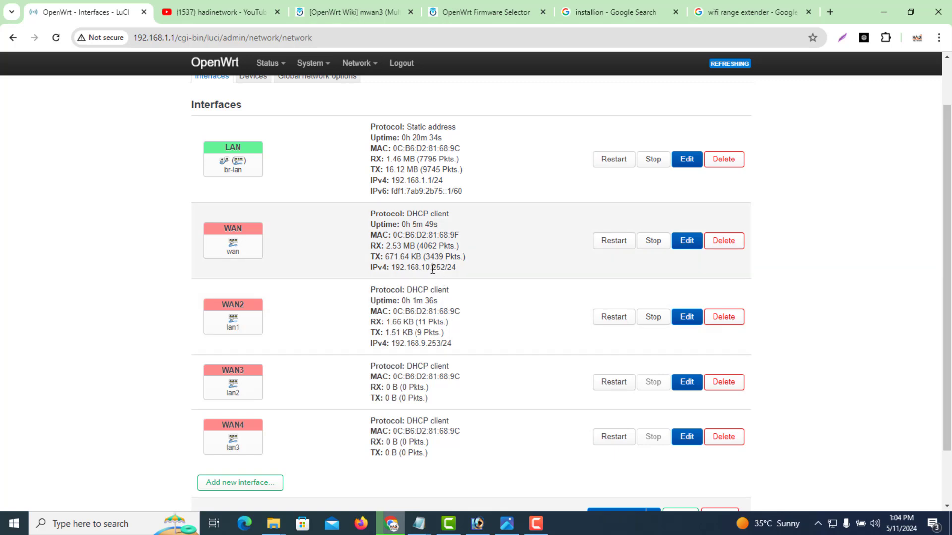
drag(433, 268, 423, 270)
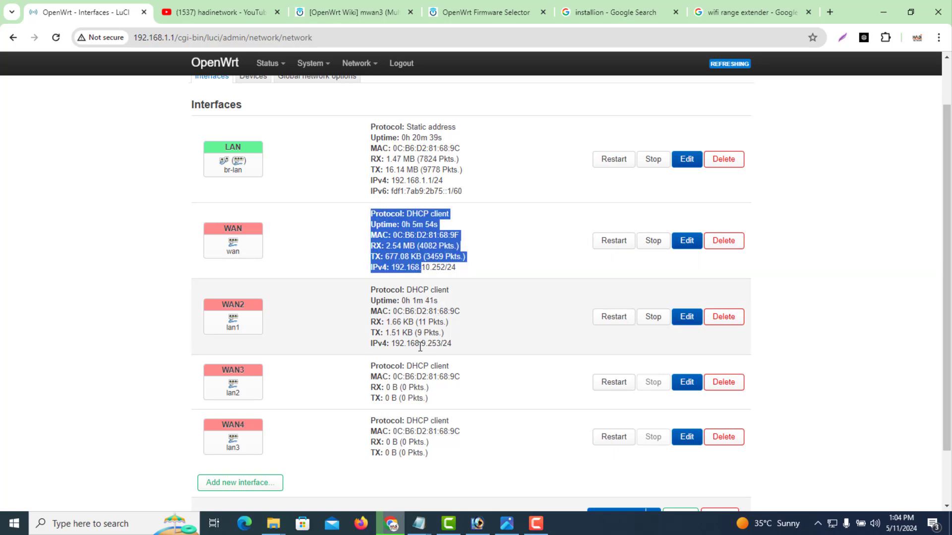
mouse_move(420, 345)
mouse_down()
mouse_move(438, 344)
mouse_move(430, 345)
mouse_up()
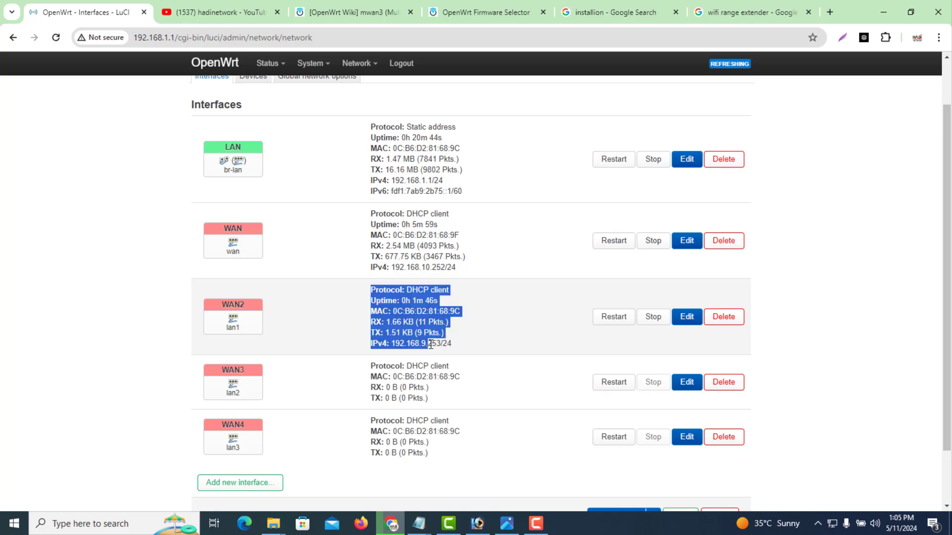
click(432, 344)
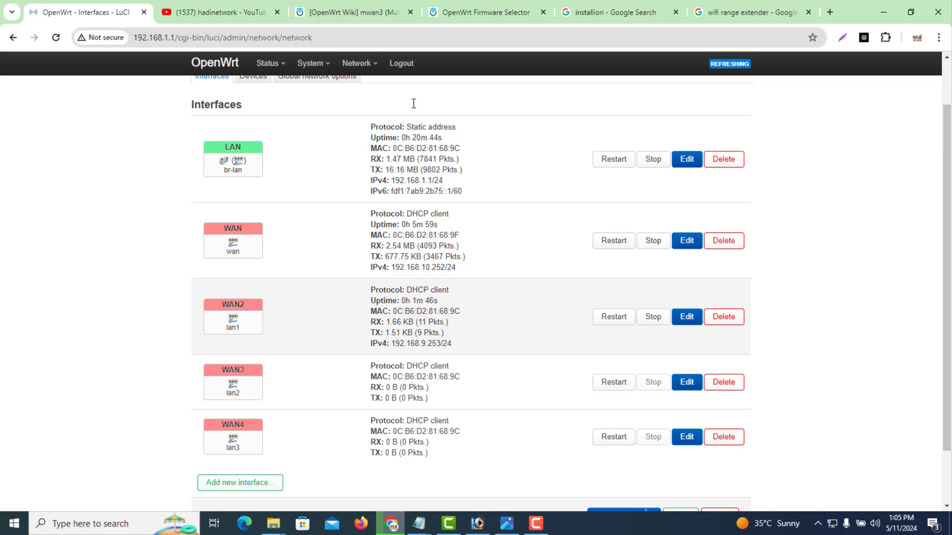
scroll(939, 173, up, 1)
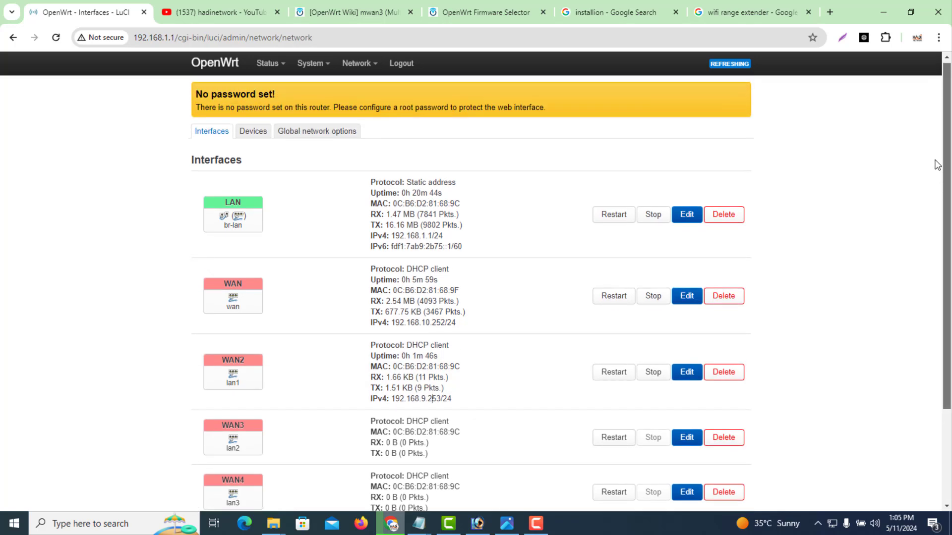
Delete the wanb6, wanb and wan6 interfaces from MultiWAN Manager, then save and apply the changes
mouse_move(363, 69)
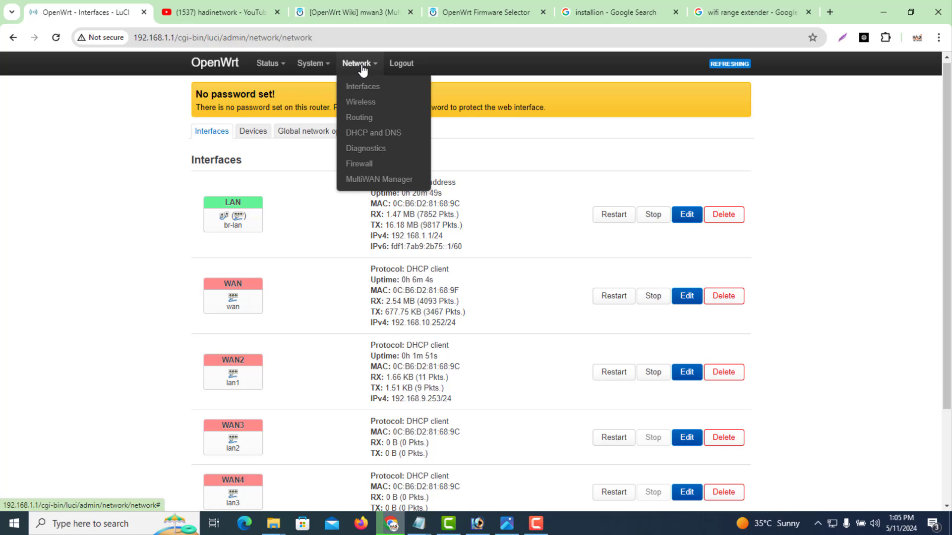
click(391, 182)
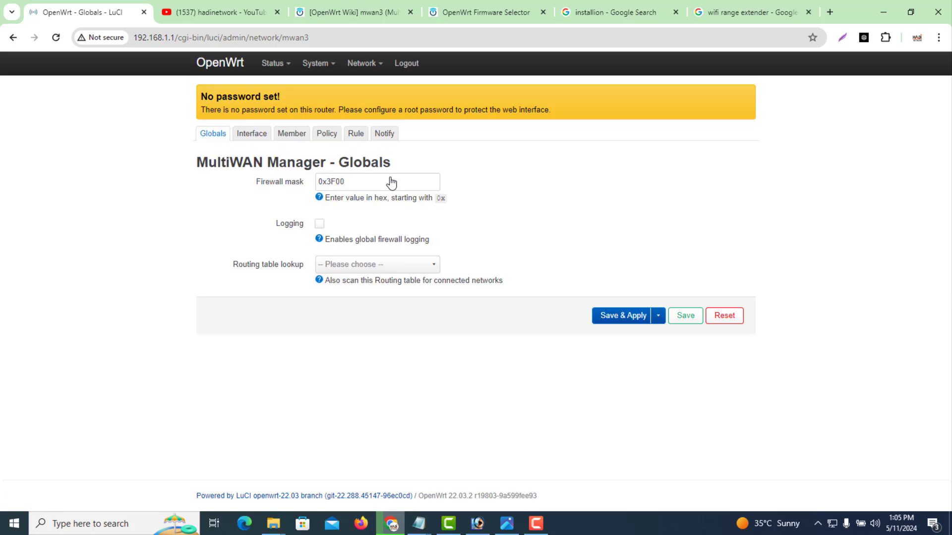
click(256, 143)
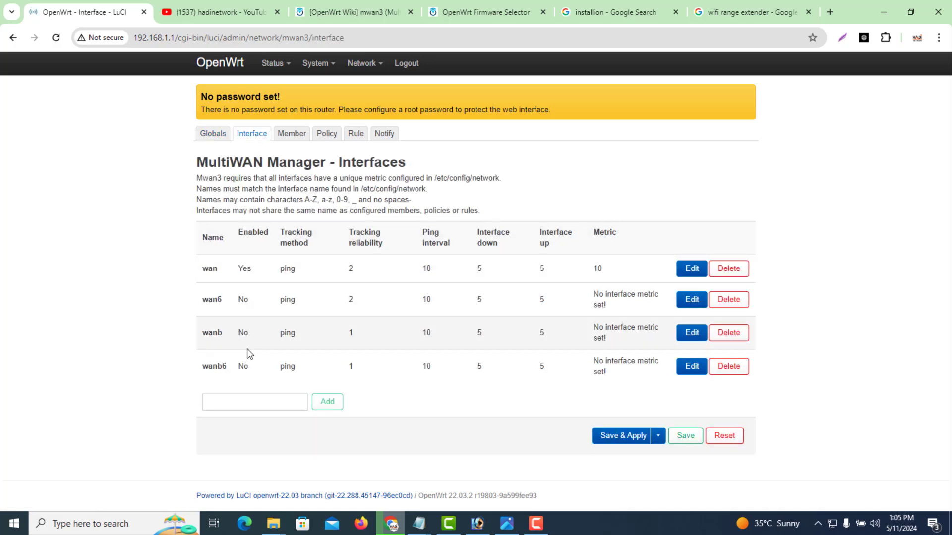
click(728, 369)
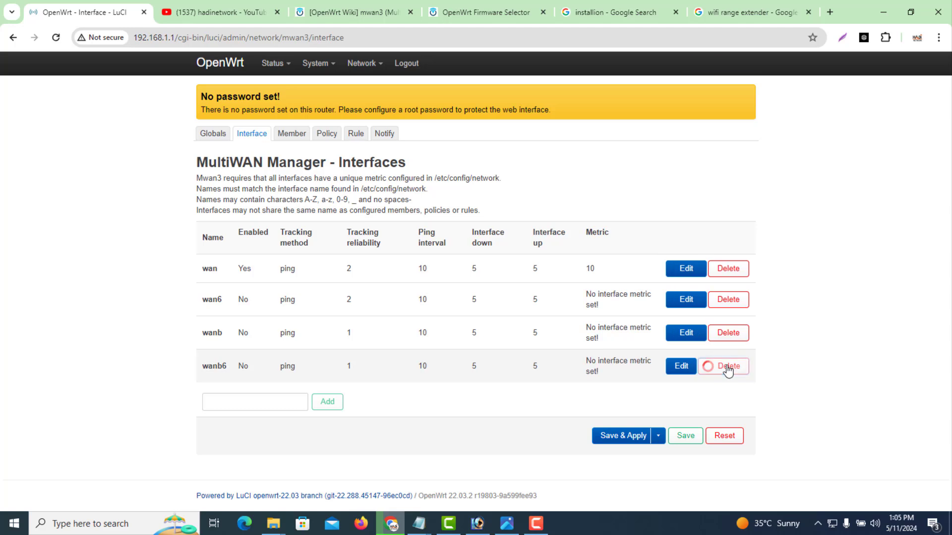
click(722, 335)
click(721, 306)
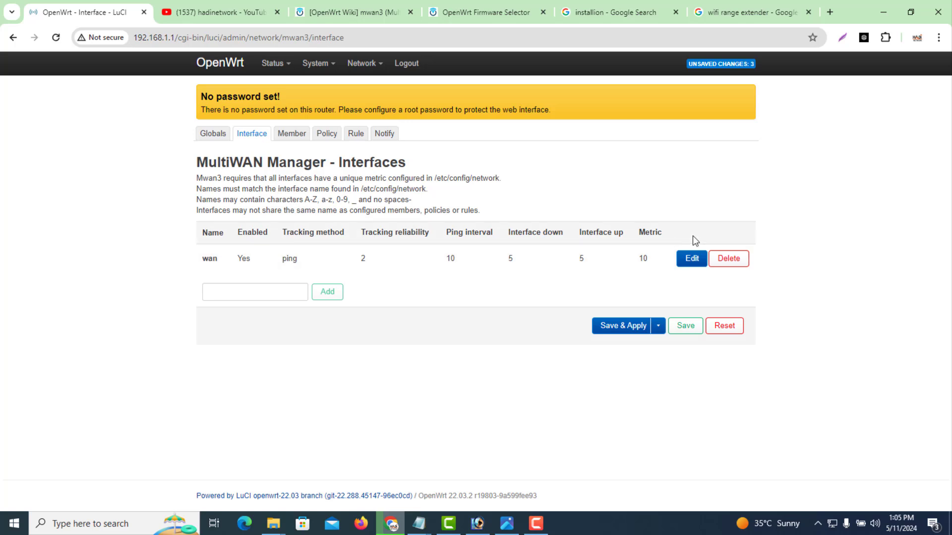
click(687, 328)
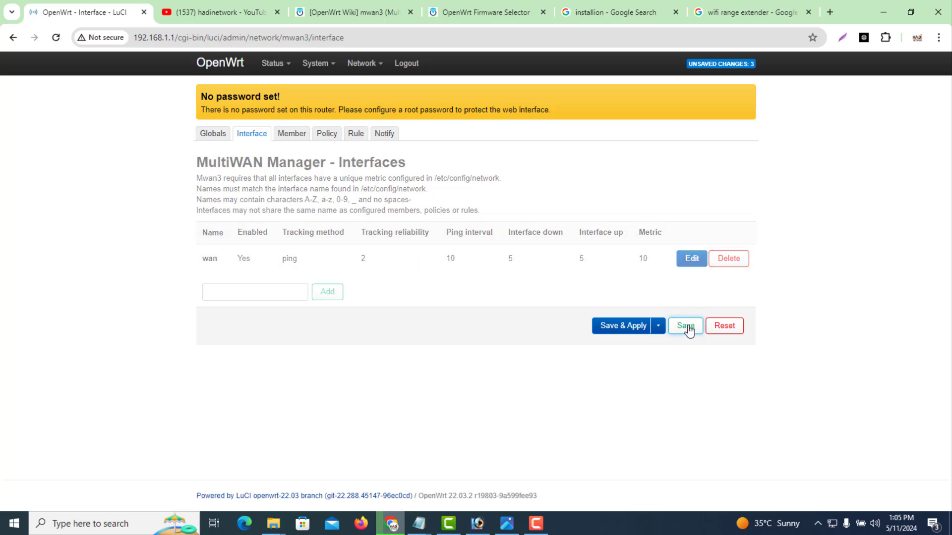
click(252, 295)
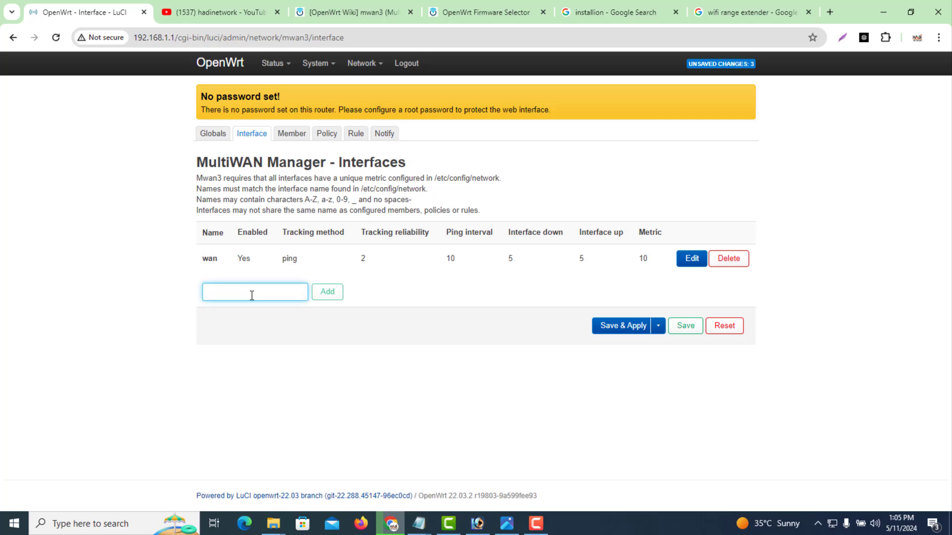
click(605, 331)
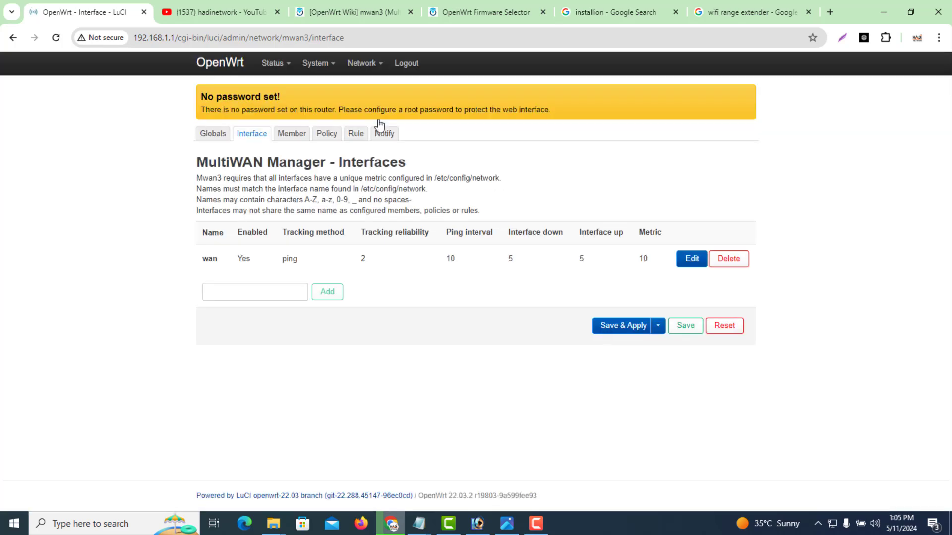
Look up the WAN and WAN2 interface names and WAN2's device in the router's network interface list
mouse_move(362, 63)
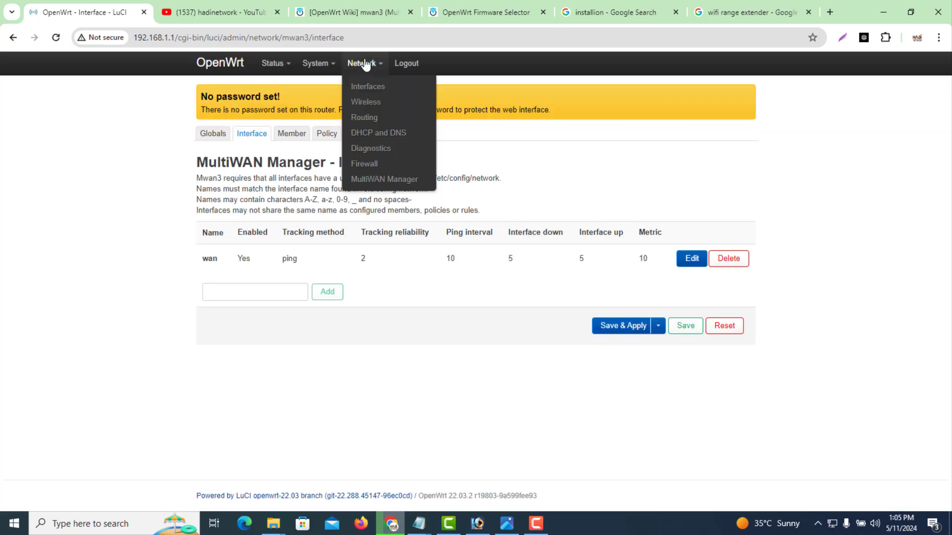
click(365, 90)
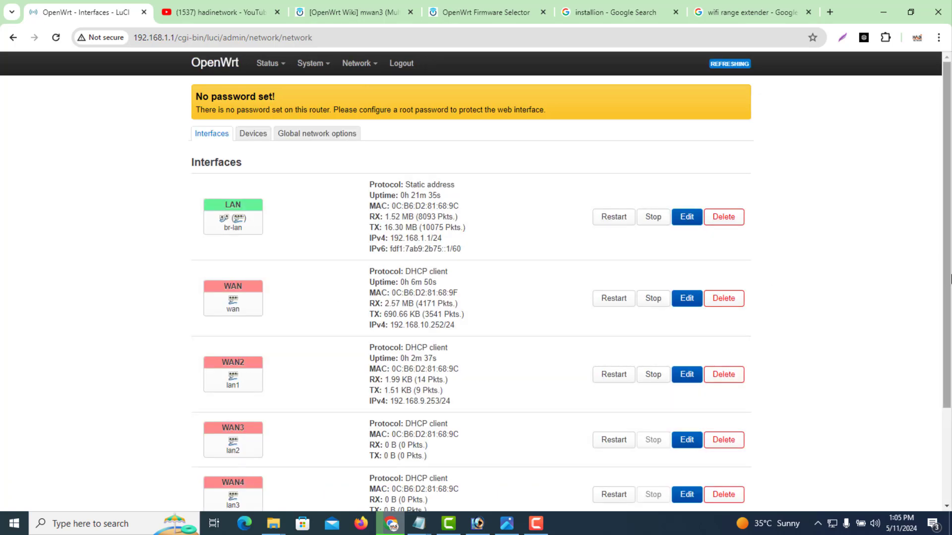
scroll(944, 312, down, 1)
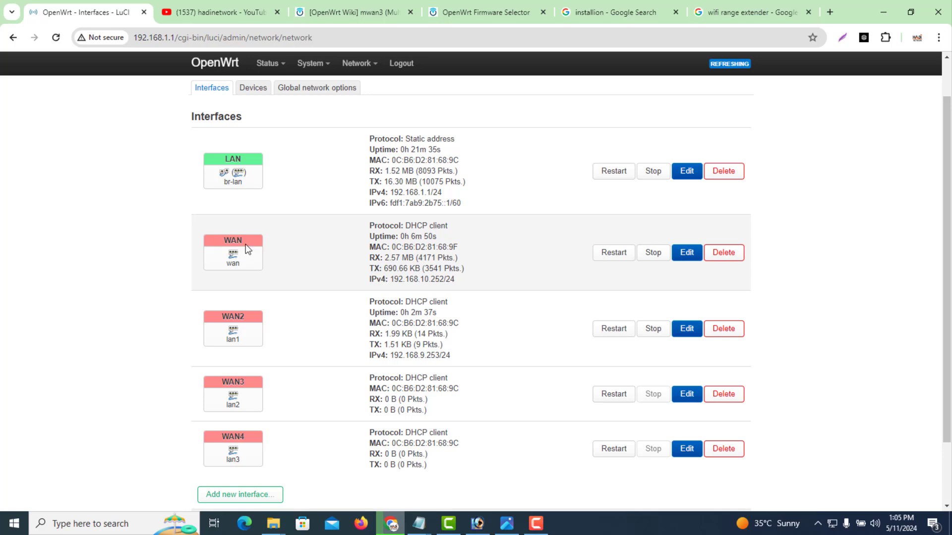
drag(242, 241, 223, 244)
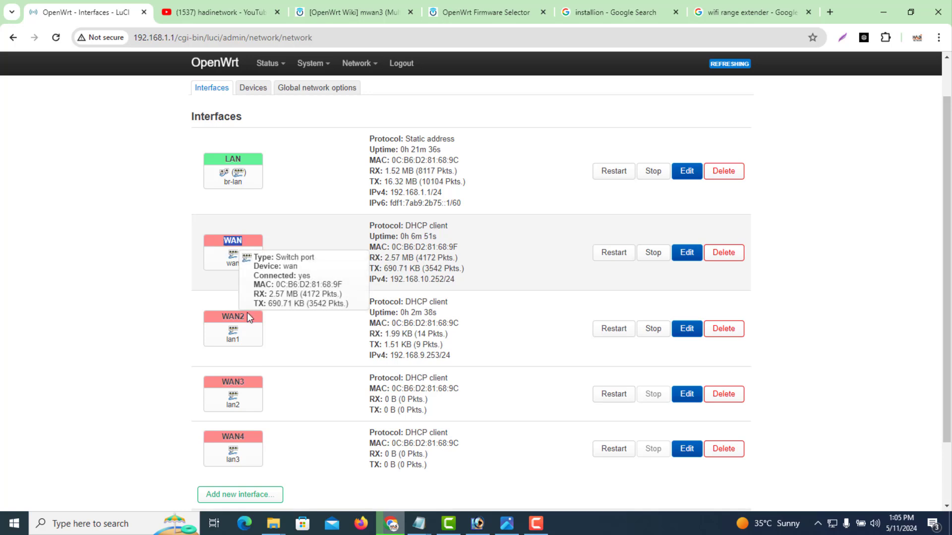
drag(245, 317, 223, 321)
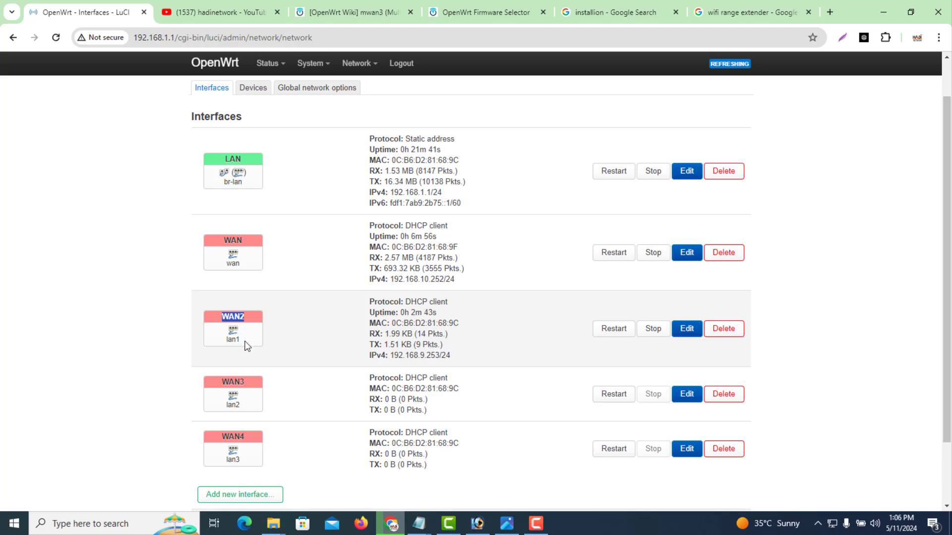
drag(240, 343, 227, 343)
click(170, 333)
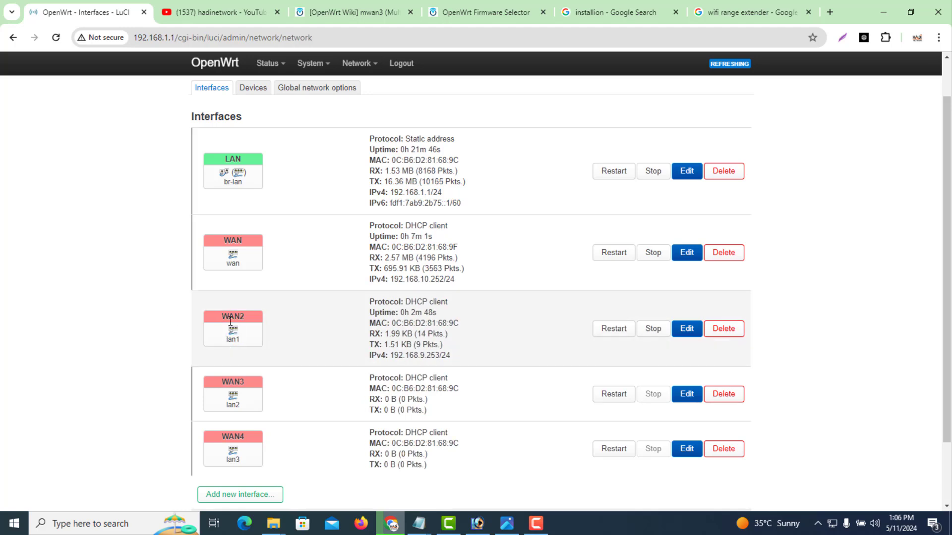
Delete the remaining wan interface from MultiWAN Manager's interface list
mouse_move(357, 64)
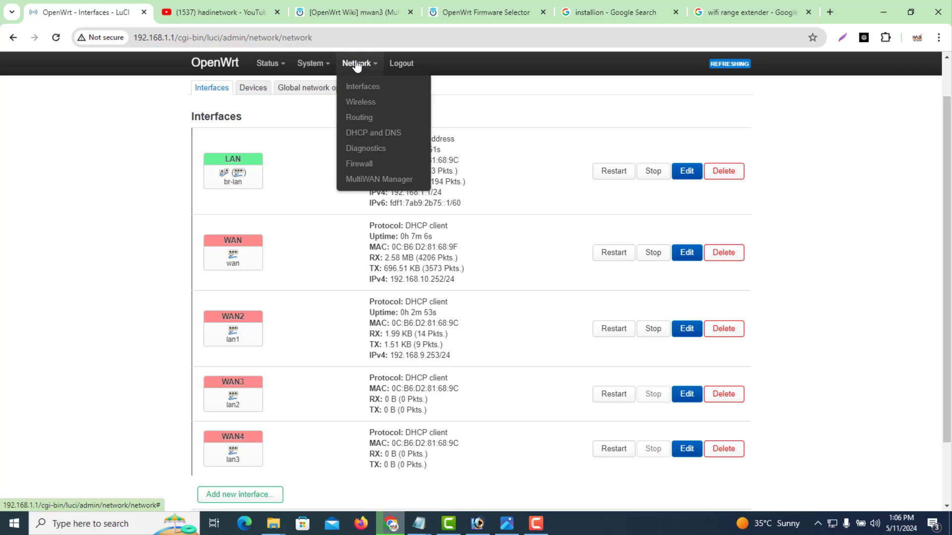
click(376, 179)
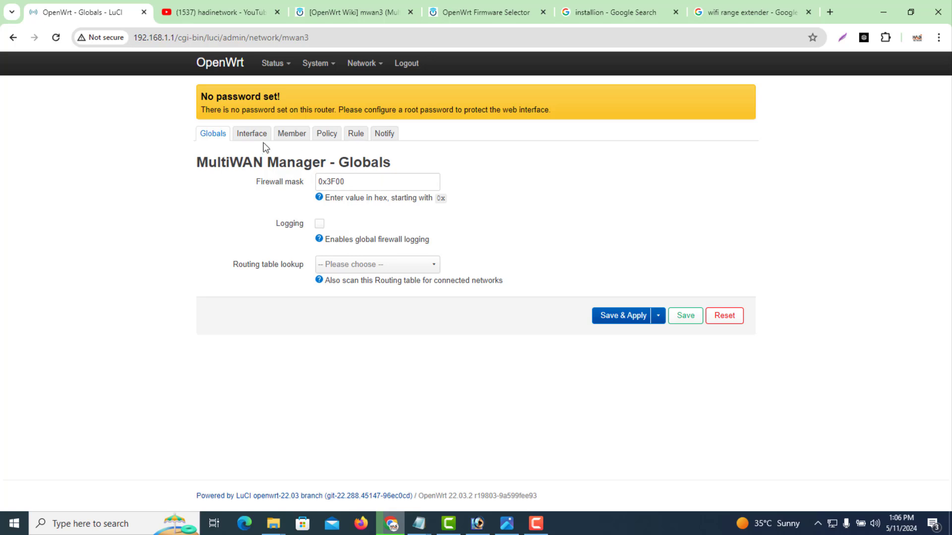
click(258, 141)
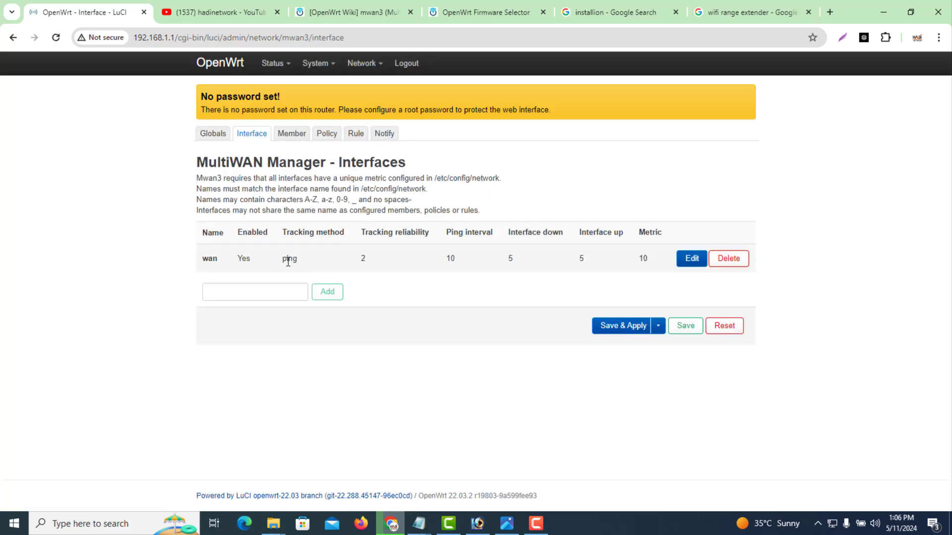
click(727, 258)
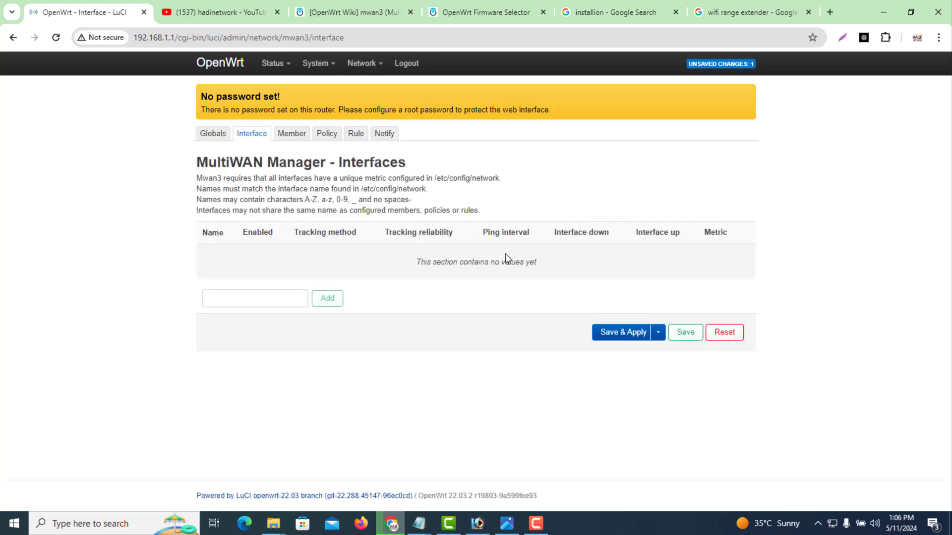
Add a new MultiWAN Manager interface named wan
click(244, 301)
text(wa)
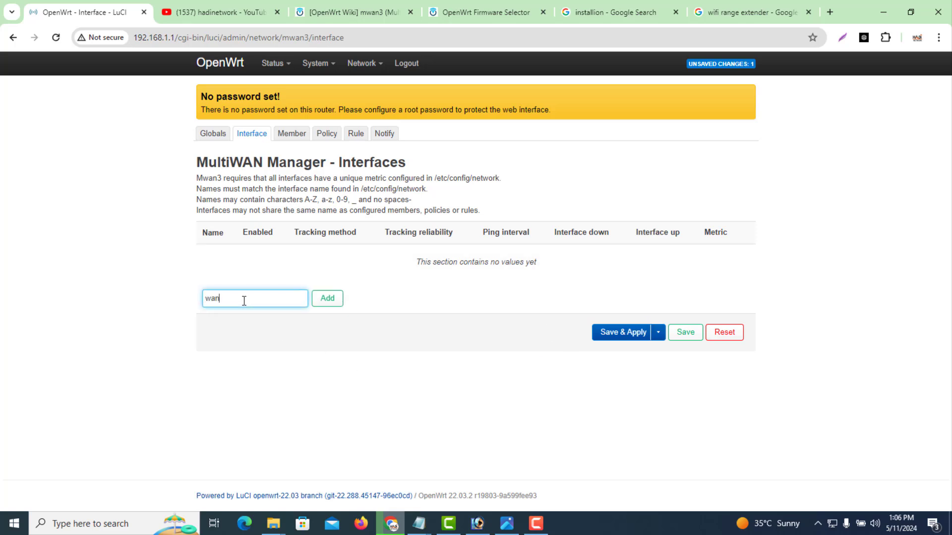
text(n)
click(329, 300)
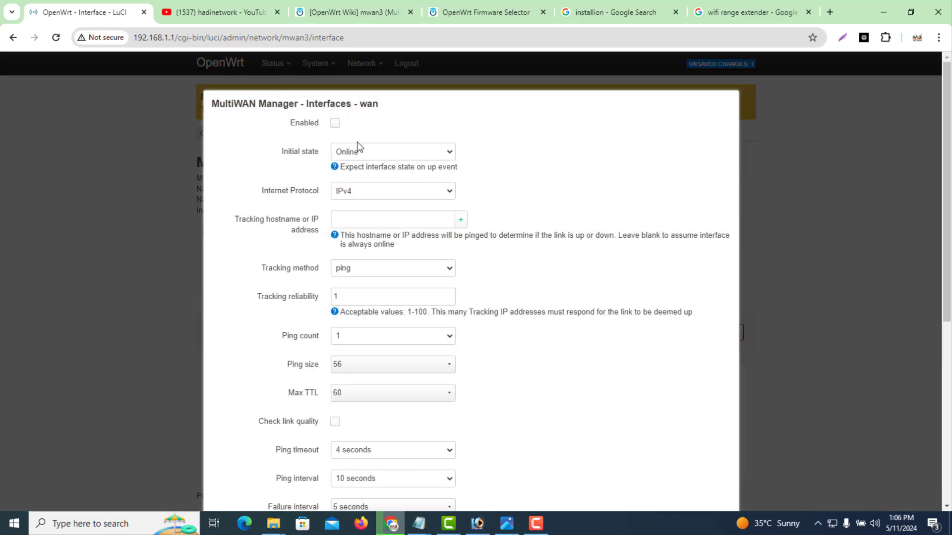
Enable the wan interface and enter 8.8.8.8 and 8.8.4.4 as its tracking IP addresses
click(335, 124)
click(360, 217)
text(8)
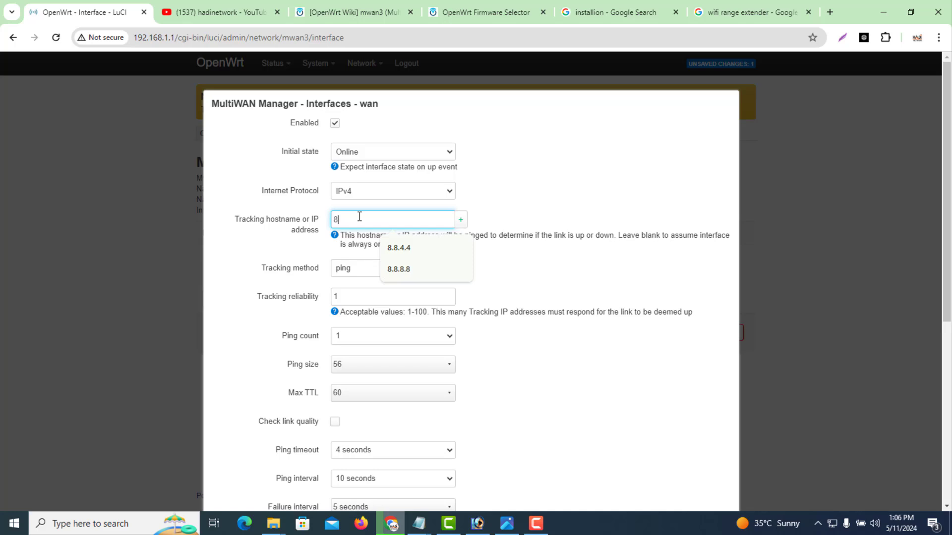
text(.8.8.8)
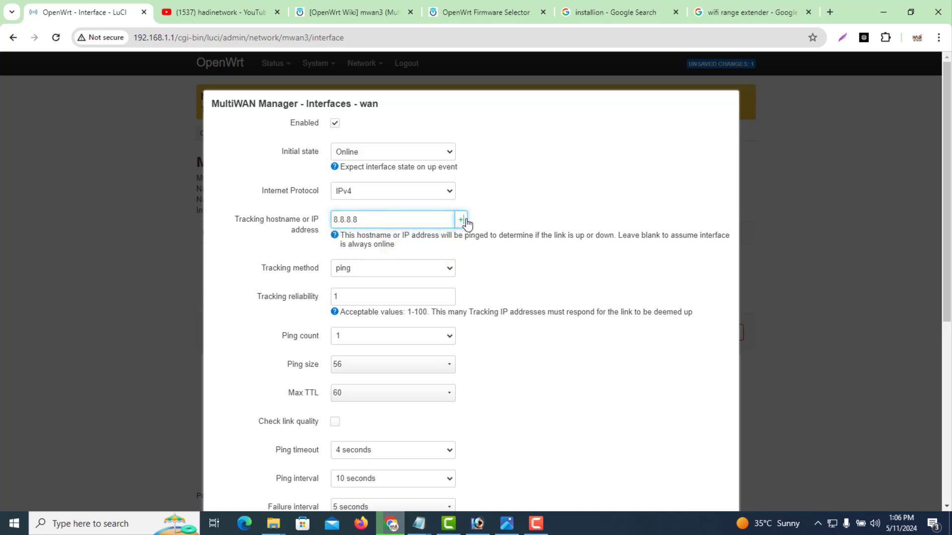
click(462, 220)
click(385, 232)
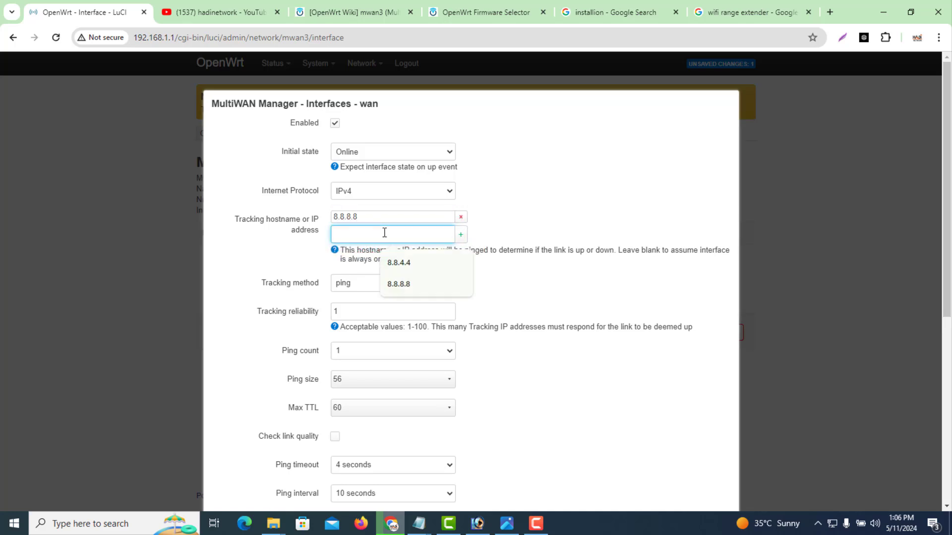
text(8.8.4.4)
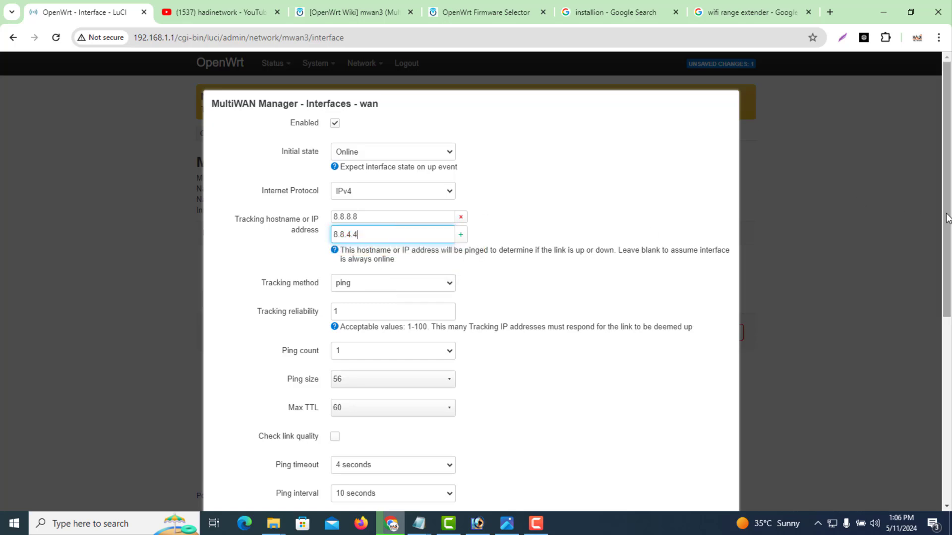
Check the metric assigned to the wan interface and save its settings
drag(944, 212, 945, 406)
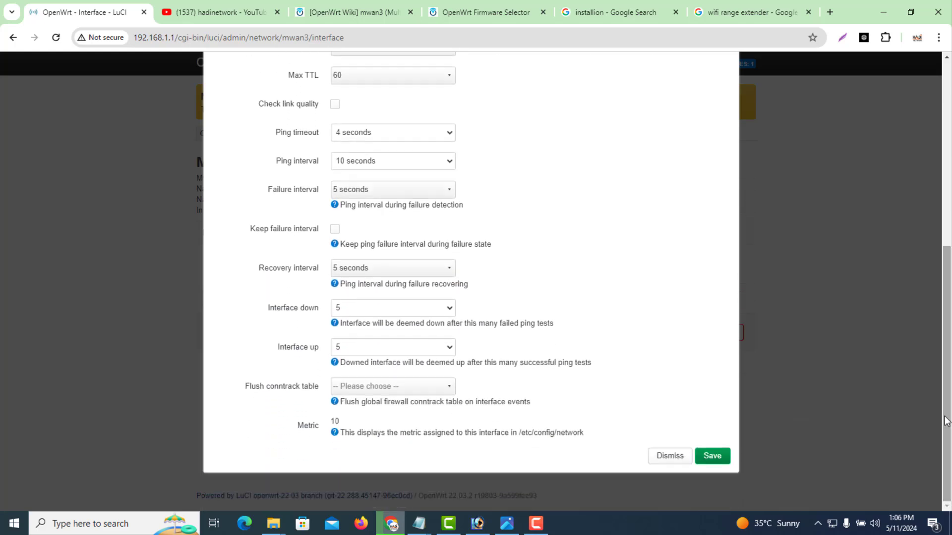
double_click(334, 421)
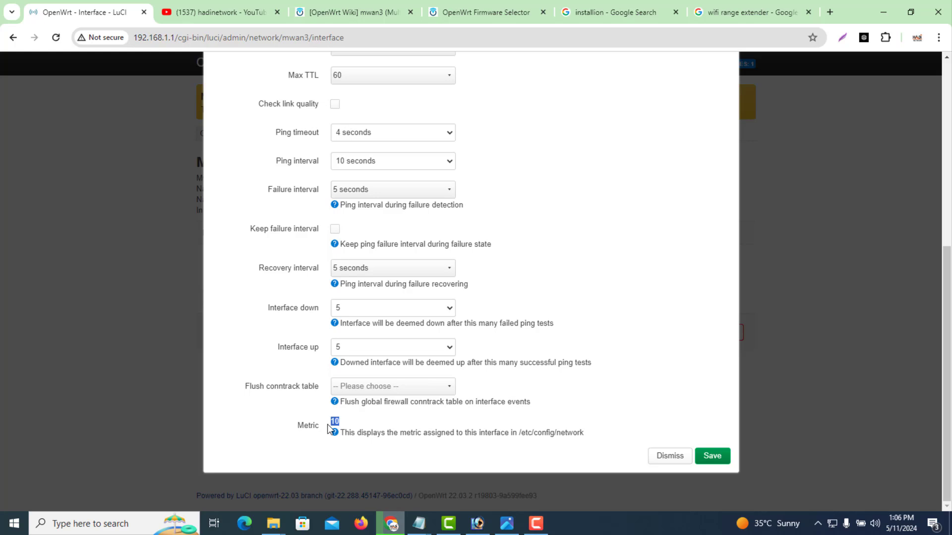
mouse_move(946, 411)
mouse_down()
mouse_move(913, 198)
mouse_move(936, 421)
mouse_up()
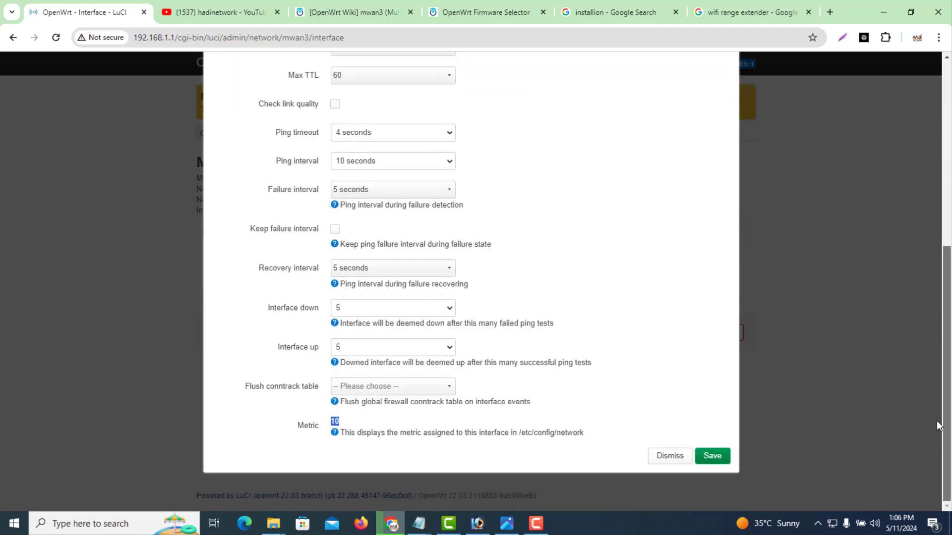
click(719, 458)
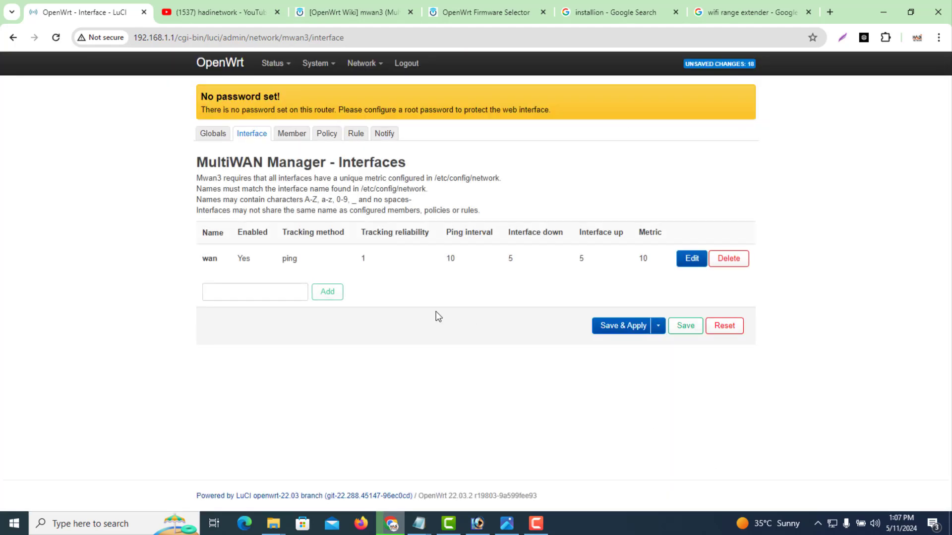
Add a MultiWAN Manager interface named wan2 and check the metric assigned to it
click(270, 298)
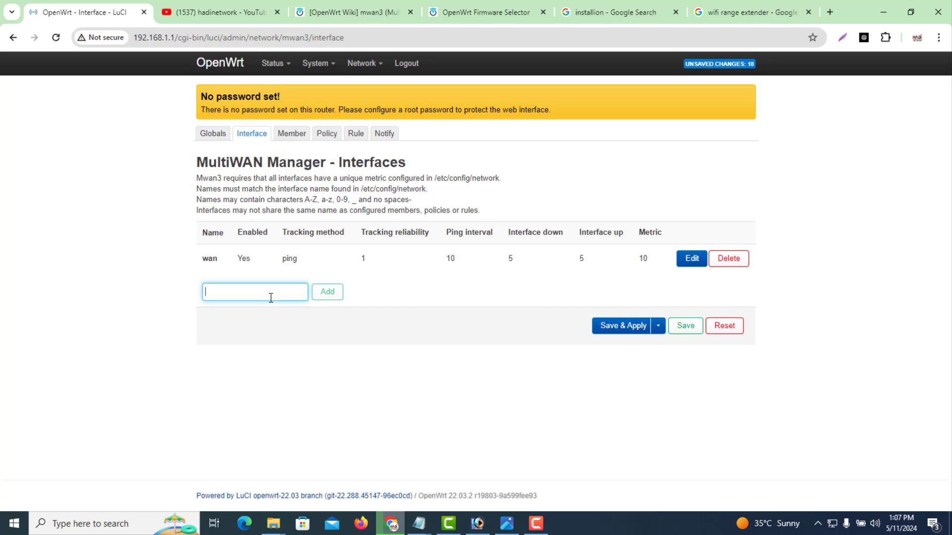
text(wan2)
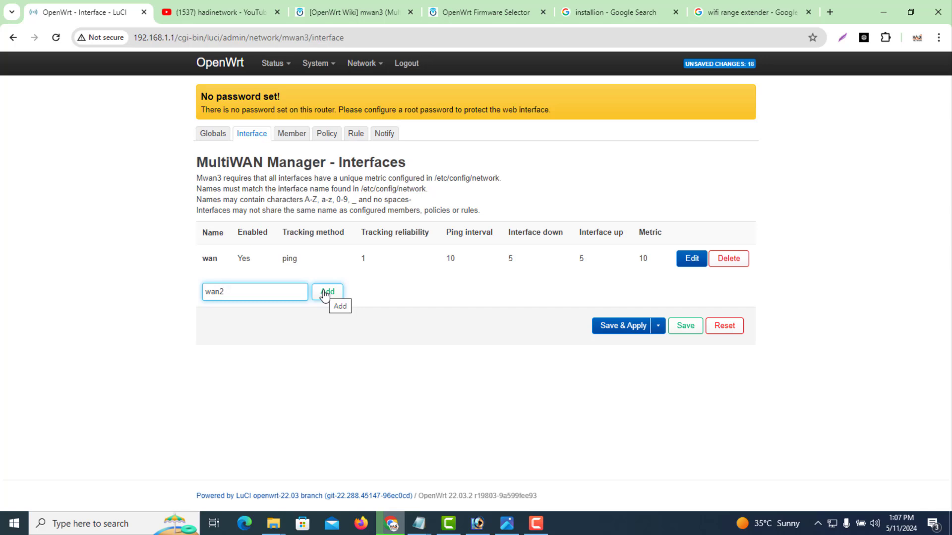
drag(652, 261, 642, 260)
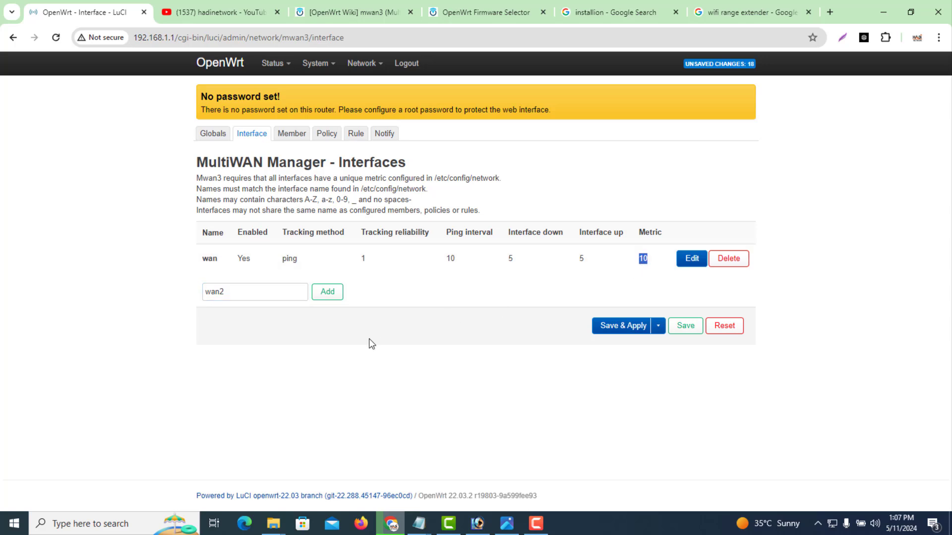
click(329, 297)
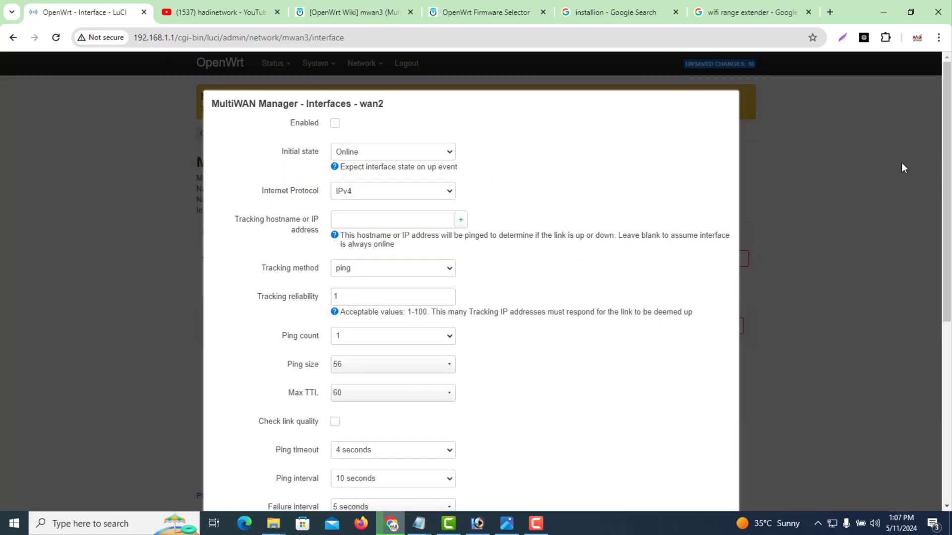
drag(947, 273, 948, 281)
scroll(951, 369, down, 1)
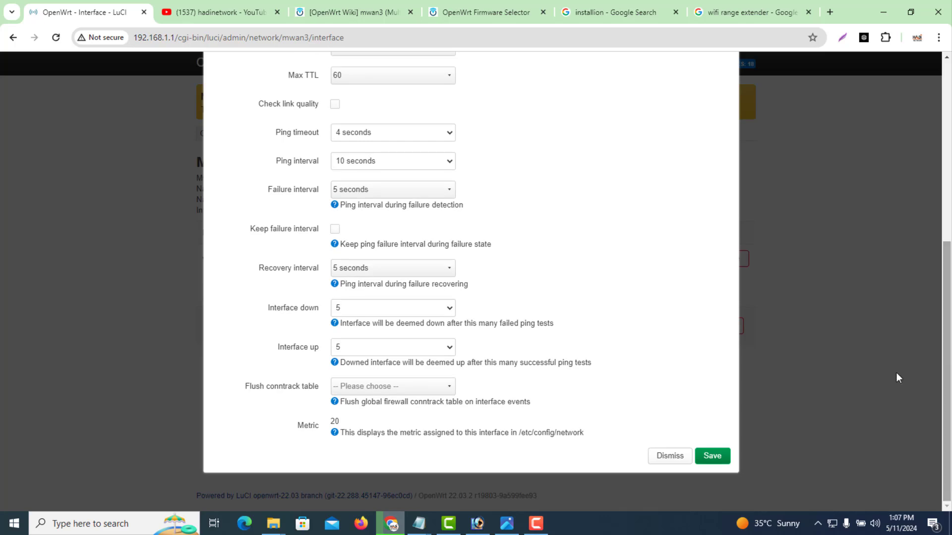
drag(349, 433, 331, 424)
click(317, 425)
drag(946, 397, 943, 224)
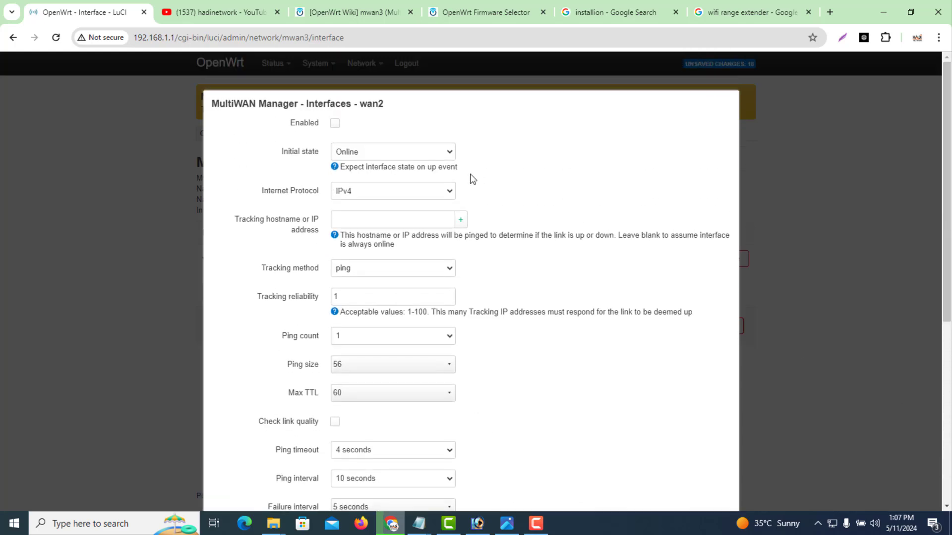
Enable the wan2 interface with tracking IP addresses 8.8.8.8 and 8.8.4.4, and save its settings
click(335, 124)
click(346, 222)
text(8.8.8.8)
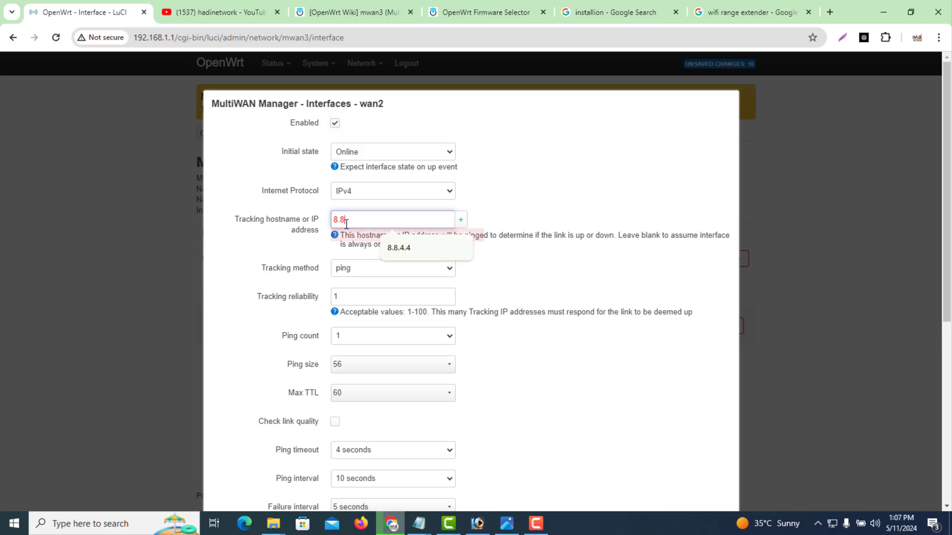
click(460, 220)
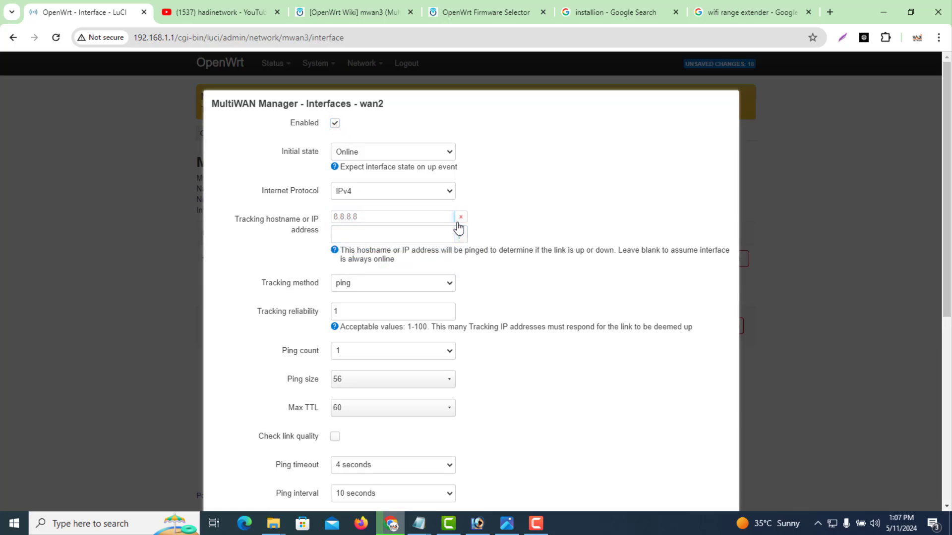
click(376, 237)
text(8.)
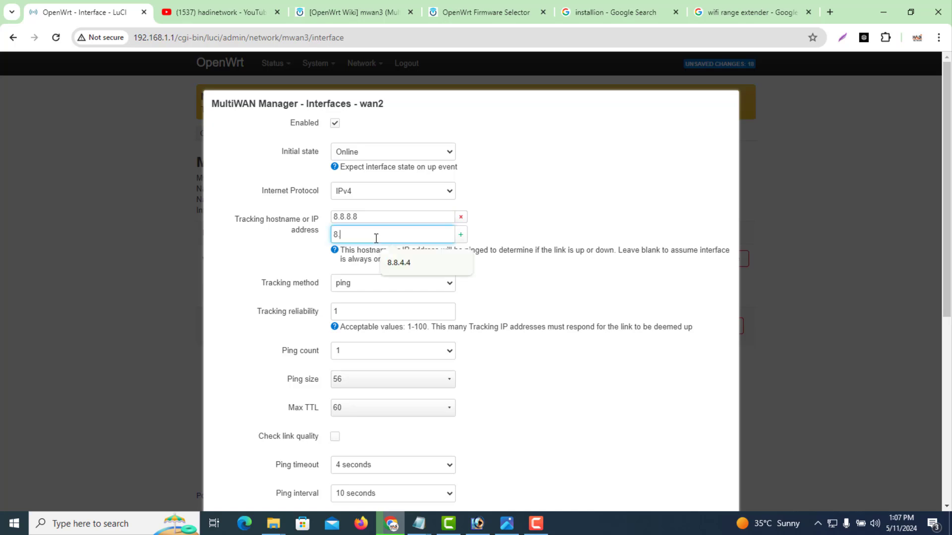
text(8.4.4)
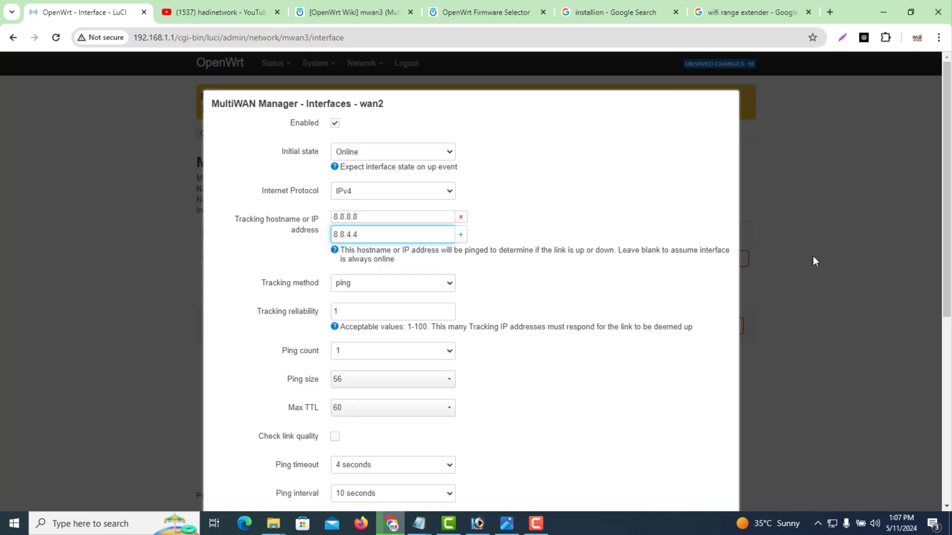
scroll(762, 482, down, 7)
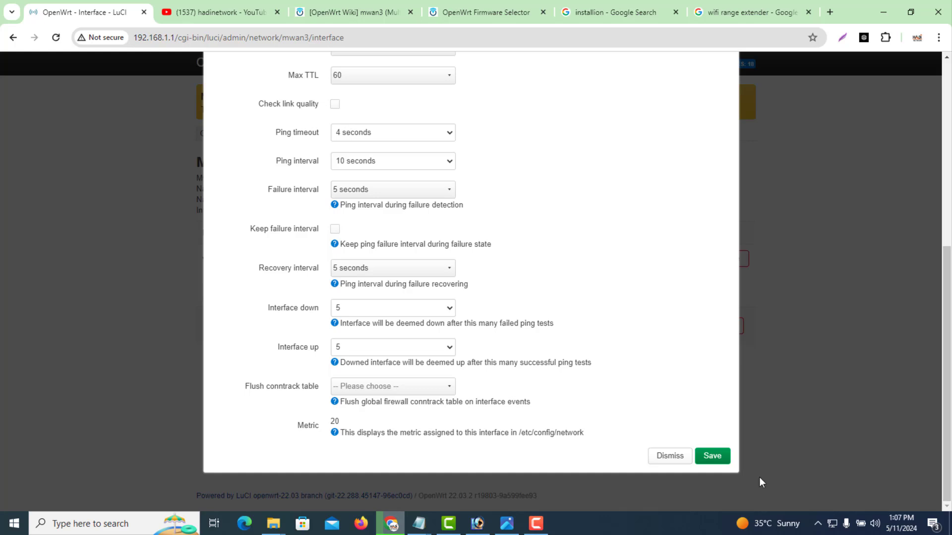
click(714, 456)
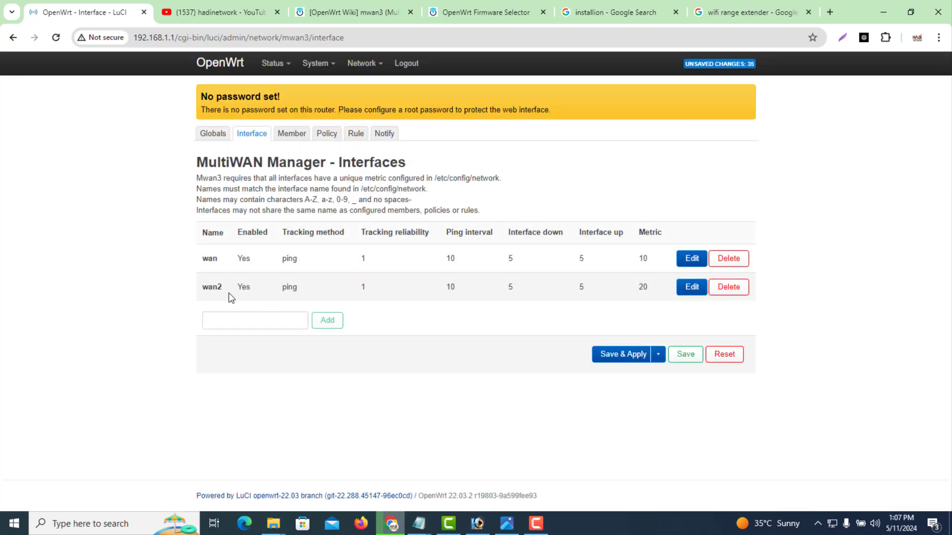
Try adding an interface named wan3, check its assigned metric, and discard the new entry
click(232, 323)
text(wan3)
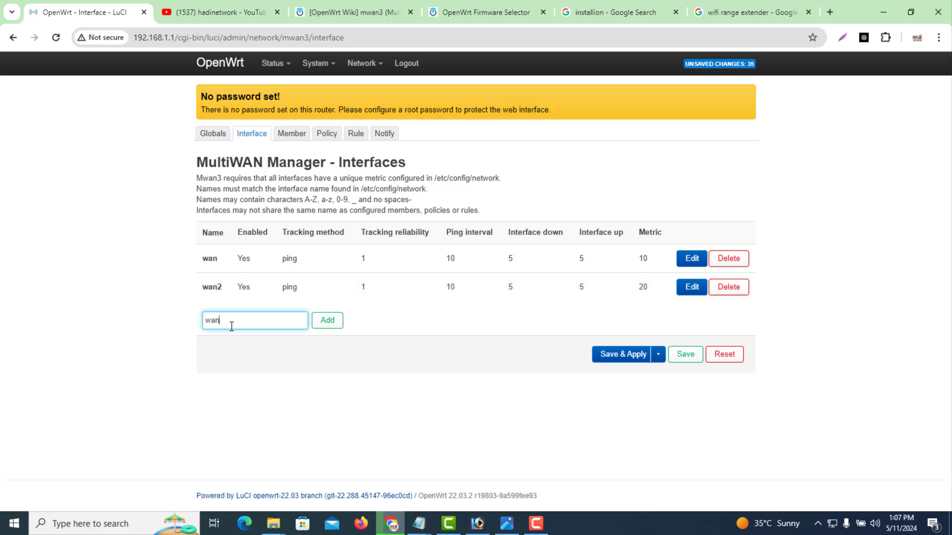
click(324, 326)
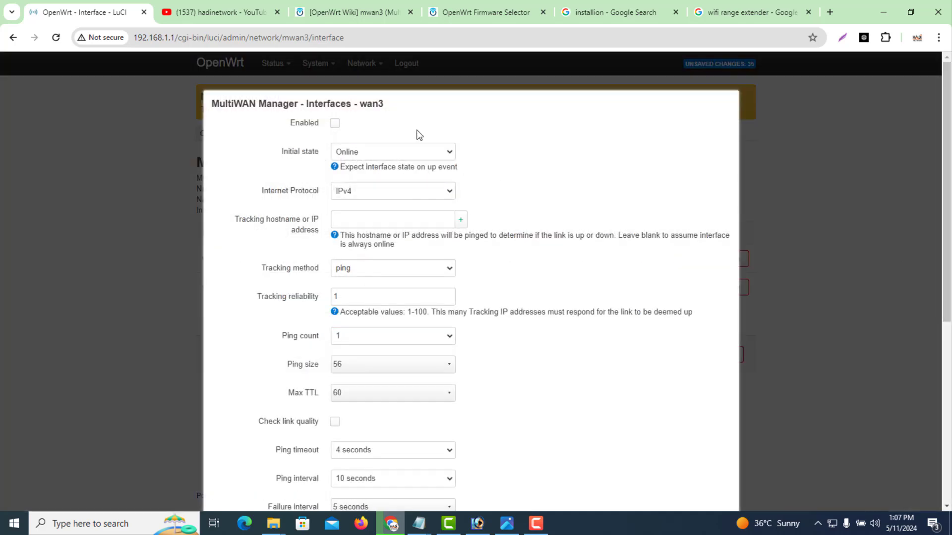
scroll(445, 450, down, 6)
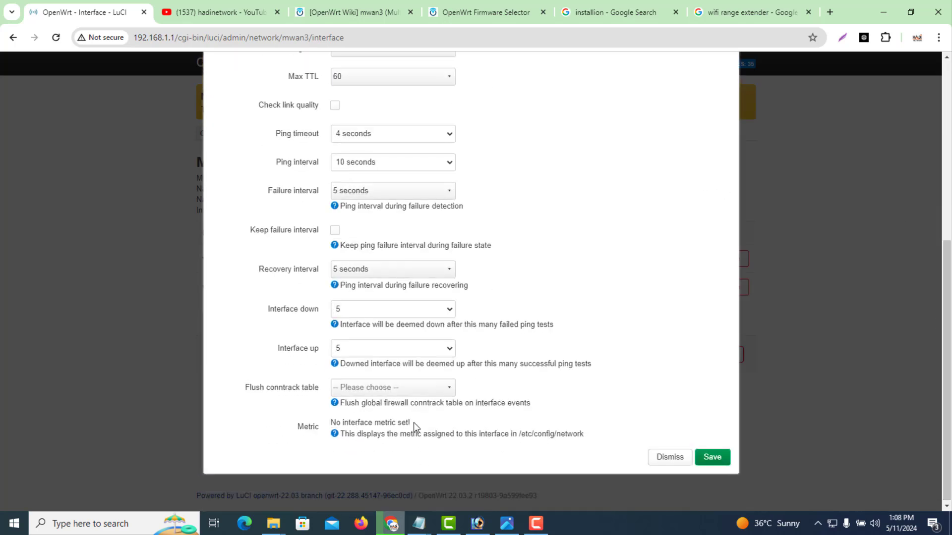
drag(412, 422, 327, 424)
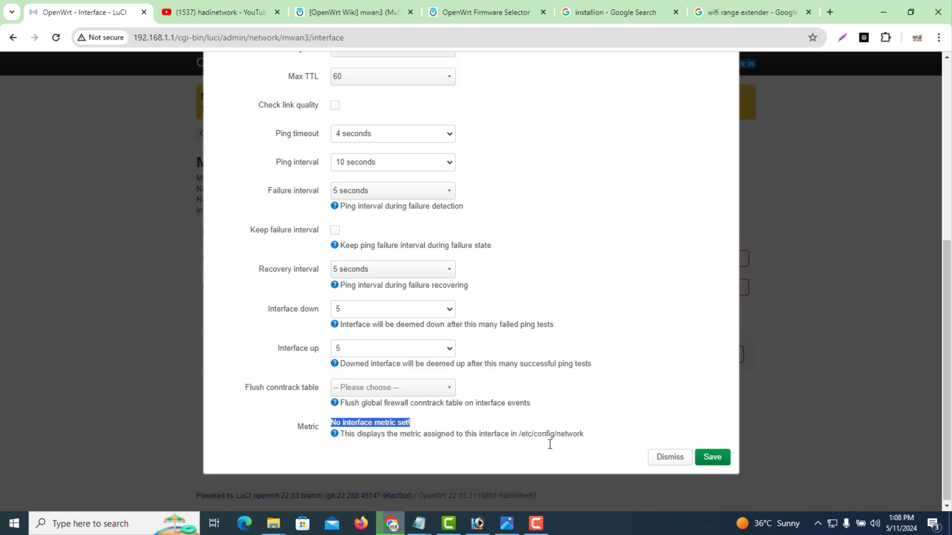
click(670, 458)
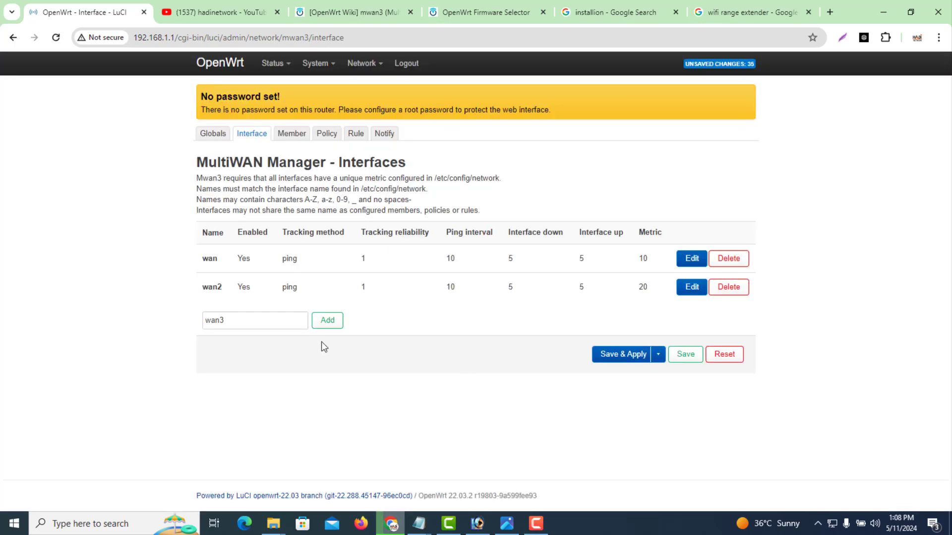
drag(244, 322, 180, 331)
key(BackSpace)
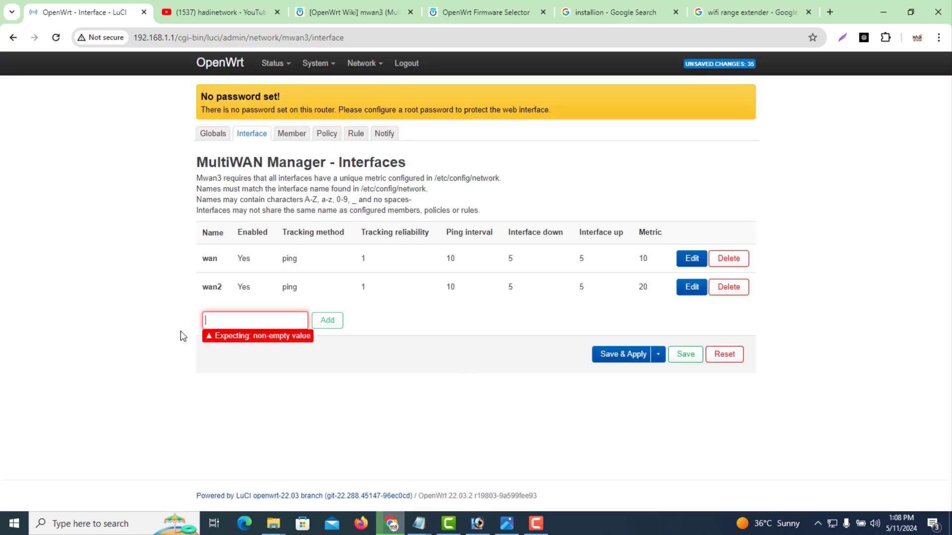
Save and apply the new wan and wan2 interfaces in MultiWAN Manager
click(685, 355)
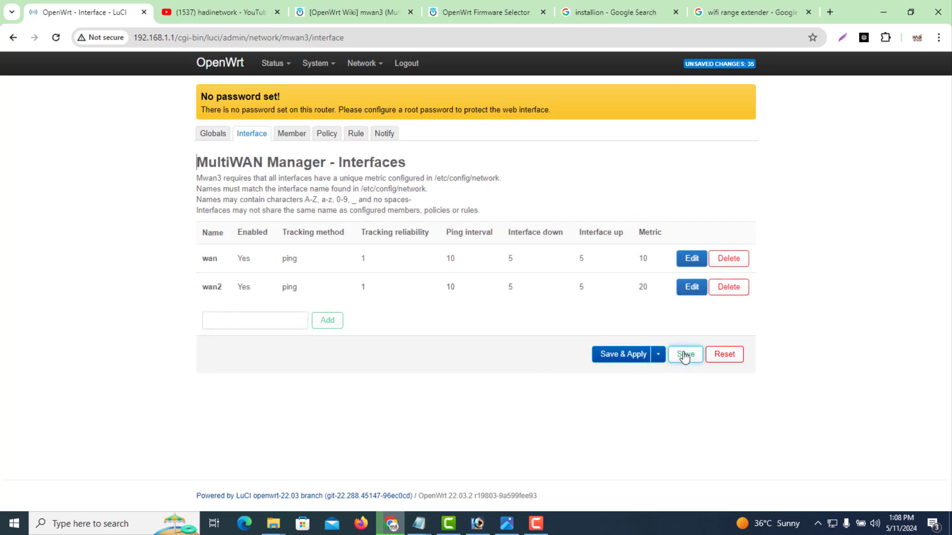
click(633, 354)
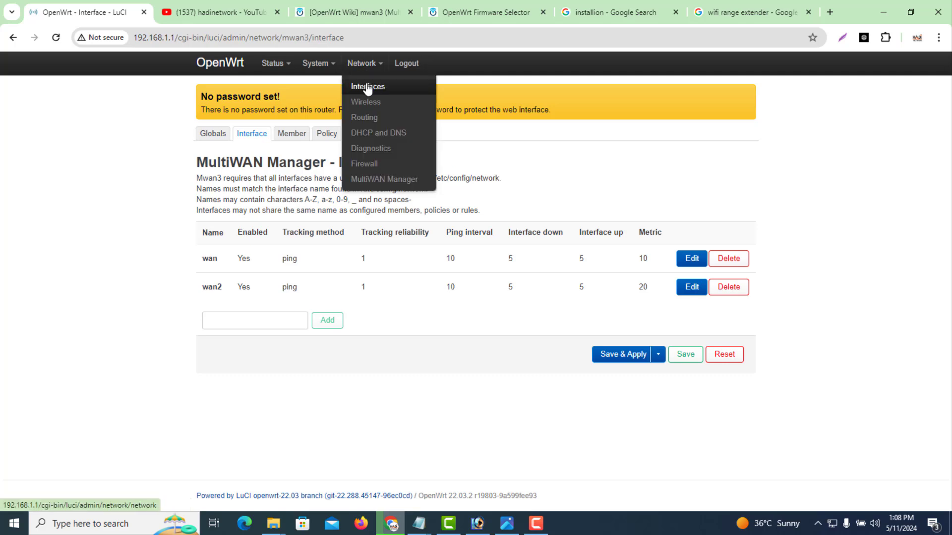
In the WAN3 network interface's advanced settings, reset the DNS weight to 0 and set the gateway metric to 30
click(367, 87)
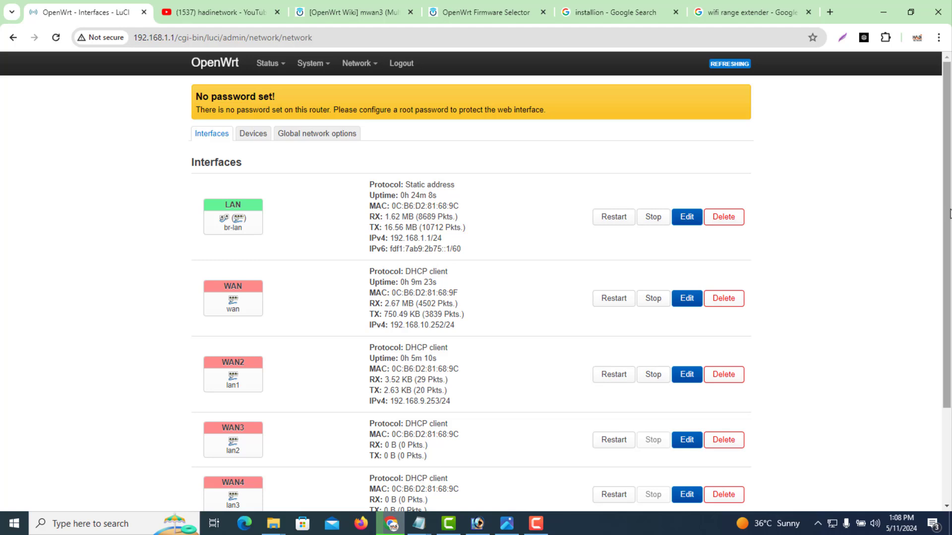
drag(949, 213, 948, 286)
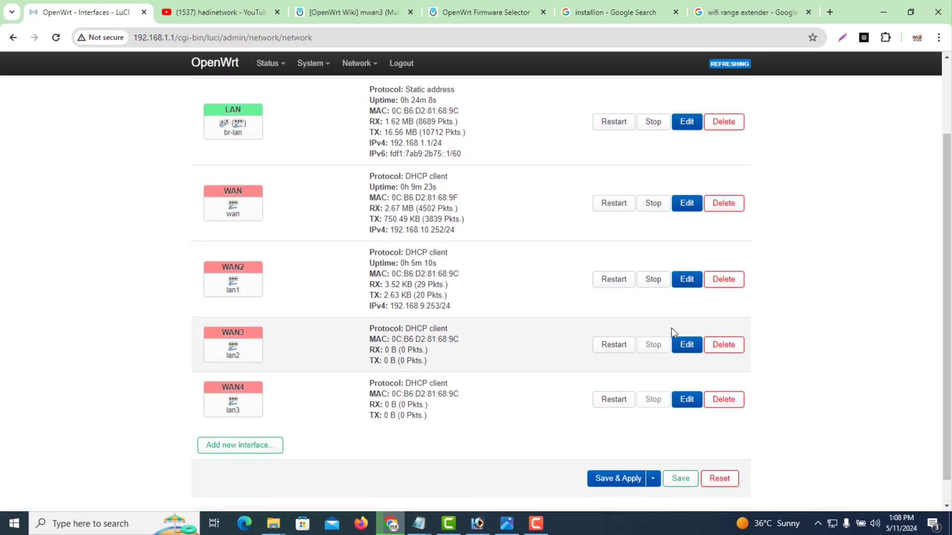
click(694, 347)
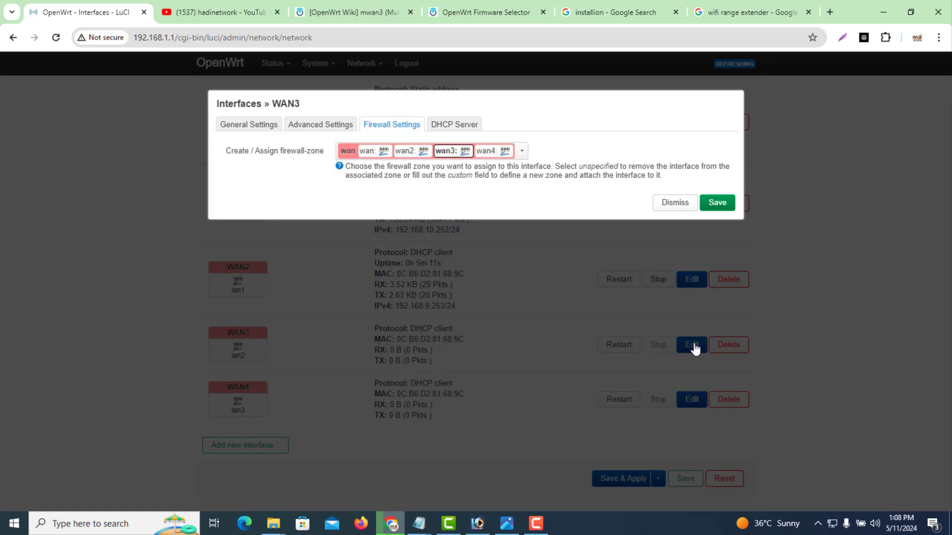
click(257, 127)
click(315, 127)
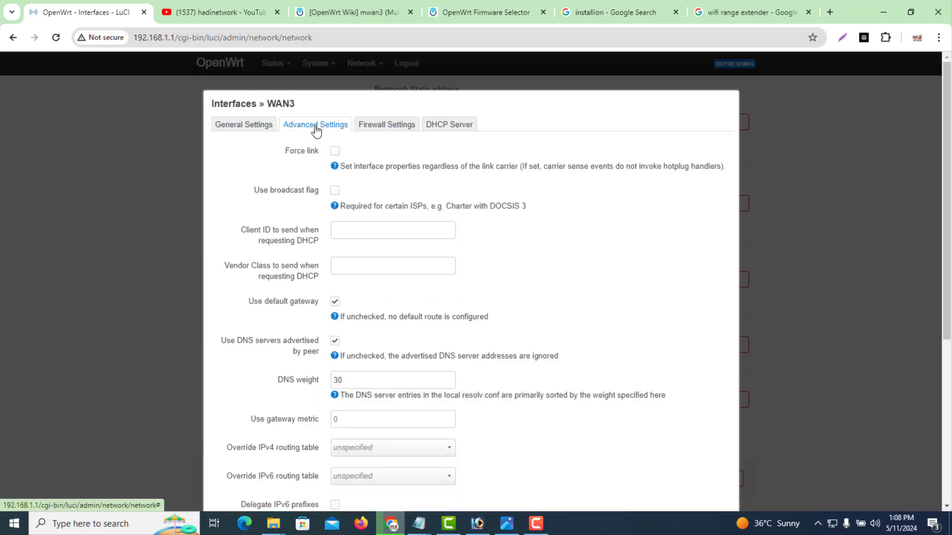
scroll(503, 308, down, 3)
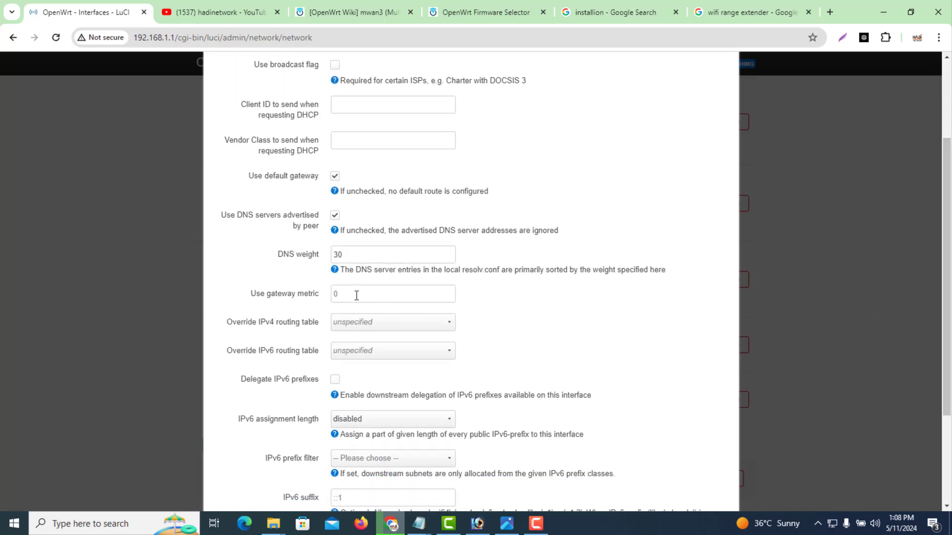
drag(356, 260, 305, 273)
text(0)
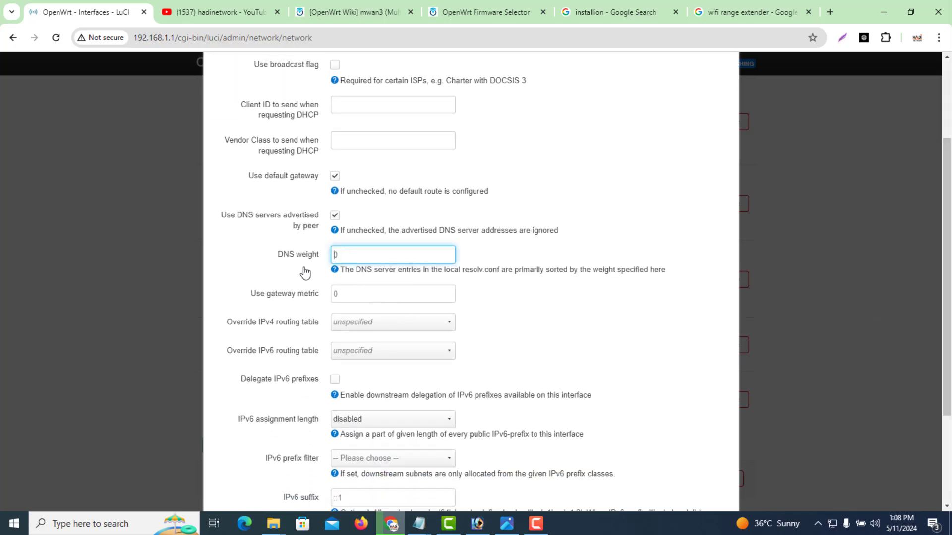
click(355, 299)
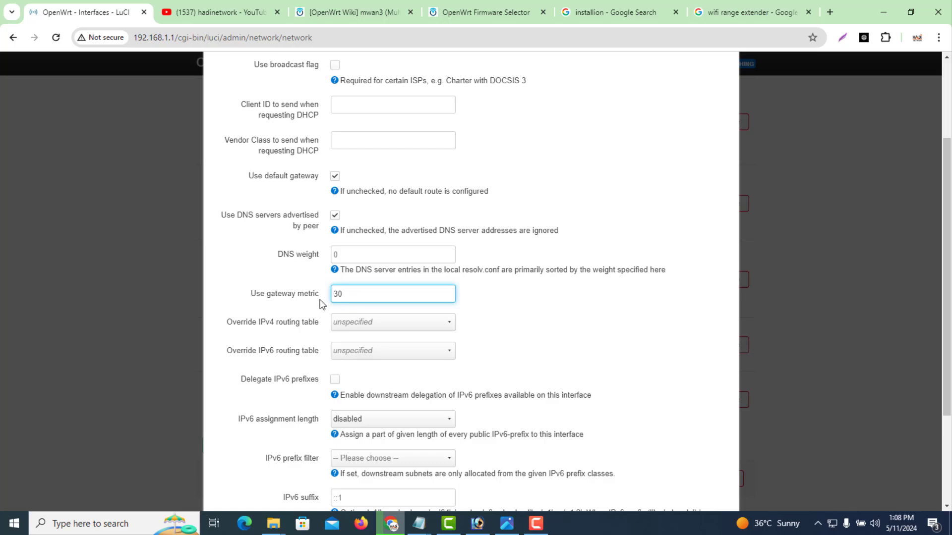
Save the WAN3 interface settings and apply the pending network changes
drag(947, 324, 947, 409)
click(721, 457)
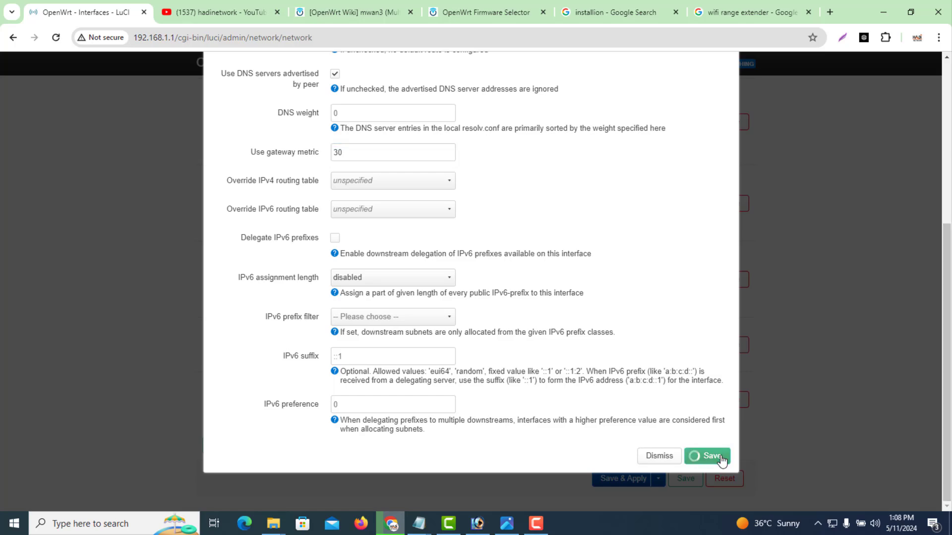
click(630, 472)
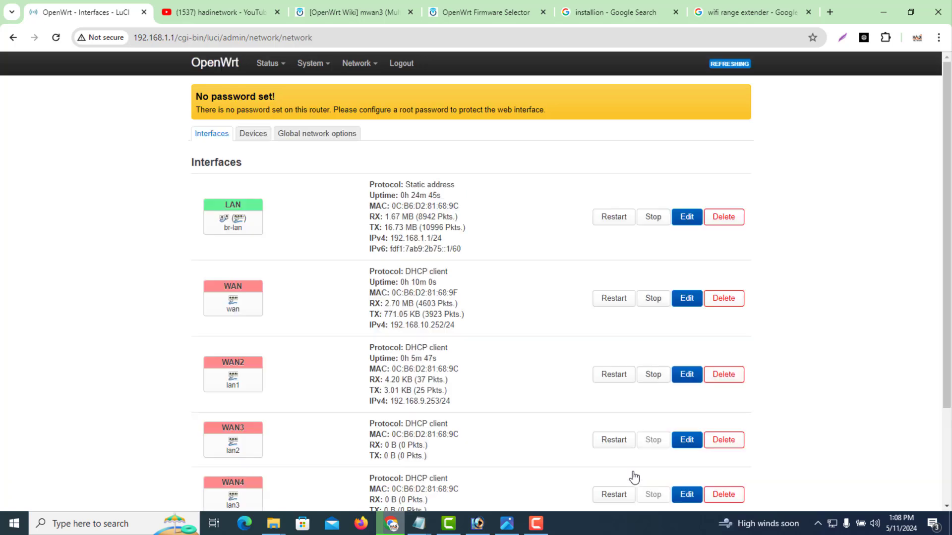
Add a MultiWAN Manager interface named wan3 and check the metric assigned to it
mouse_move(356, 65)
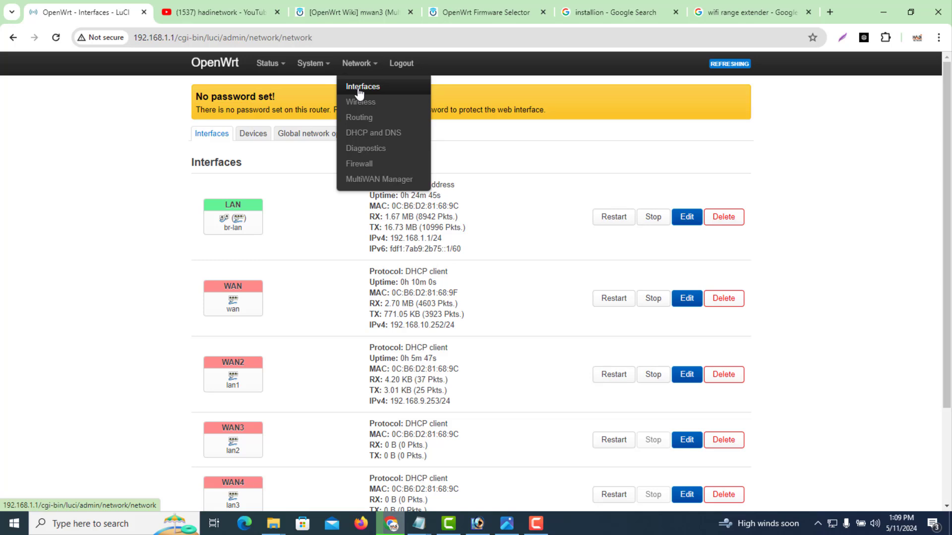
click(367, 184)
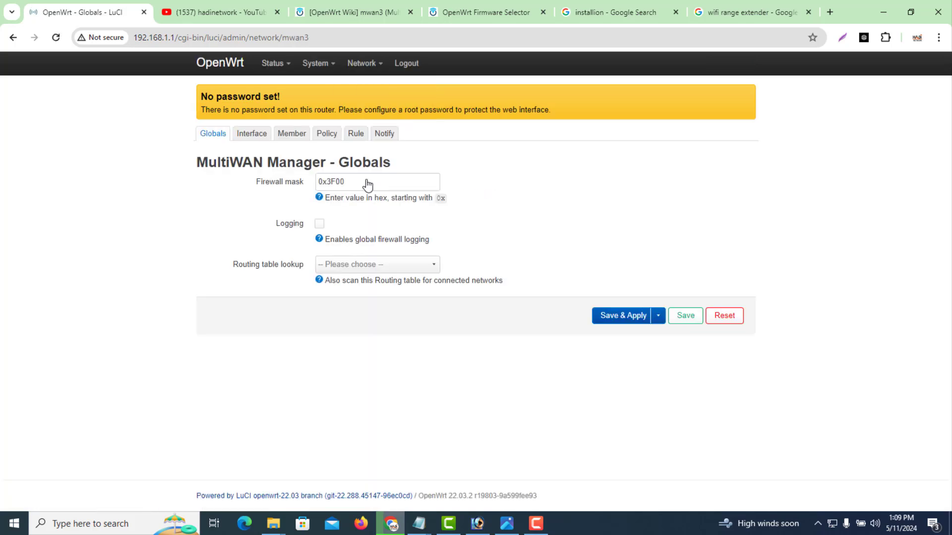
click(254, 138)
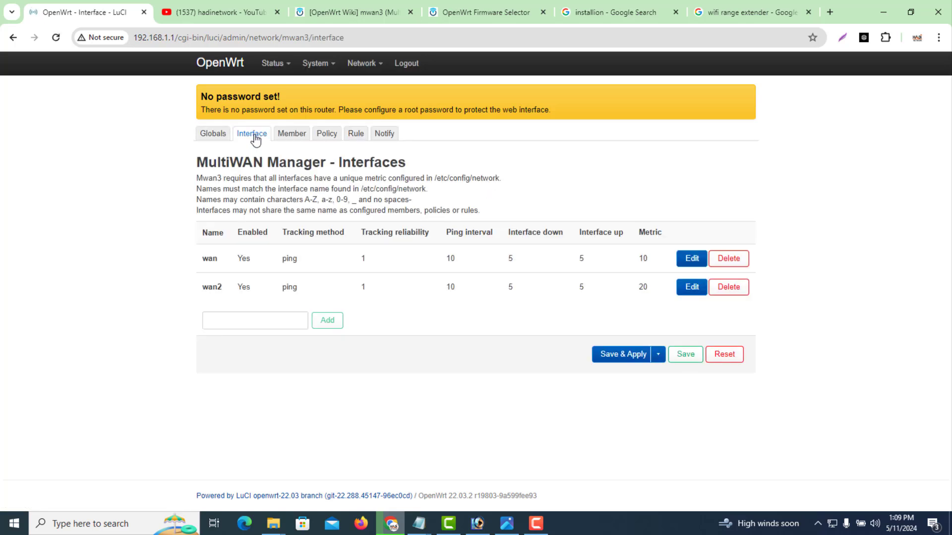
click(243, 319)
text(wan3)
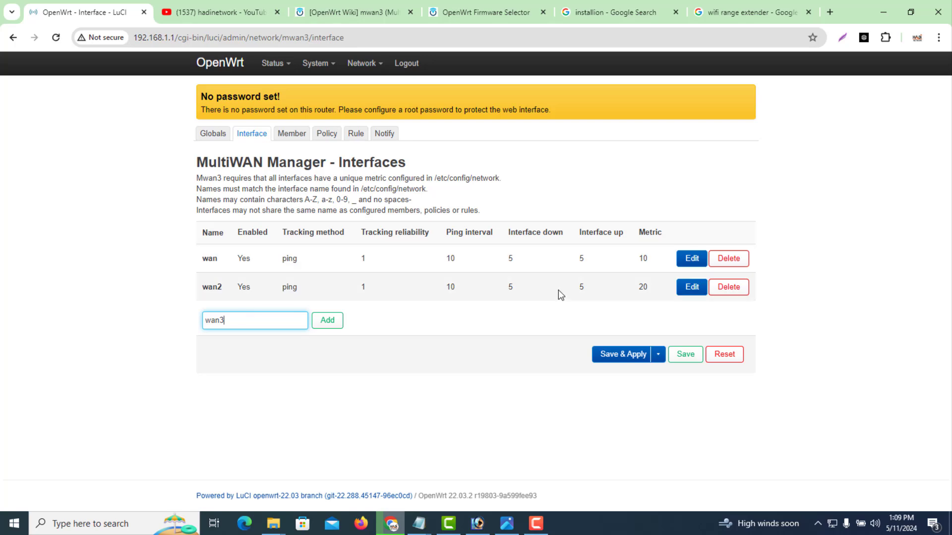
click(336, 325)
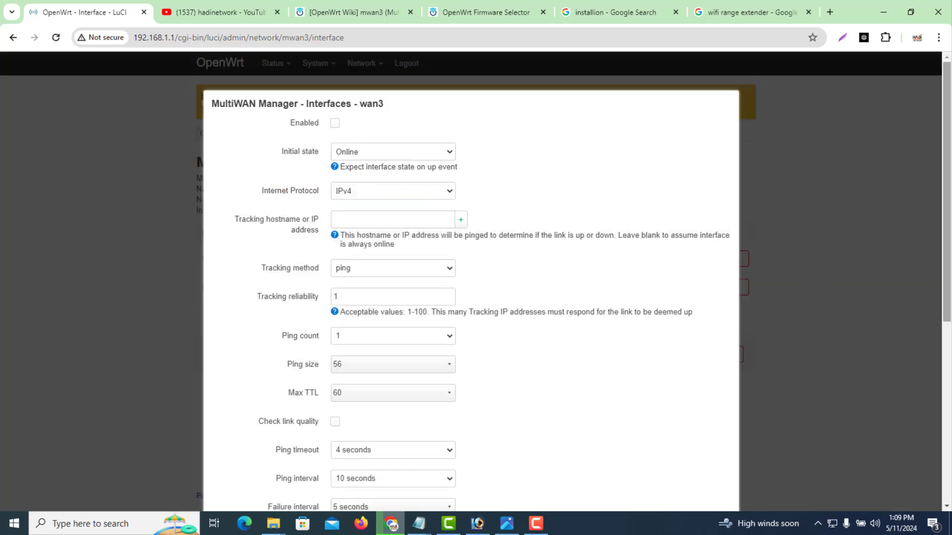
scroll(948, 217, down, 6)
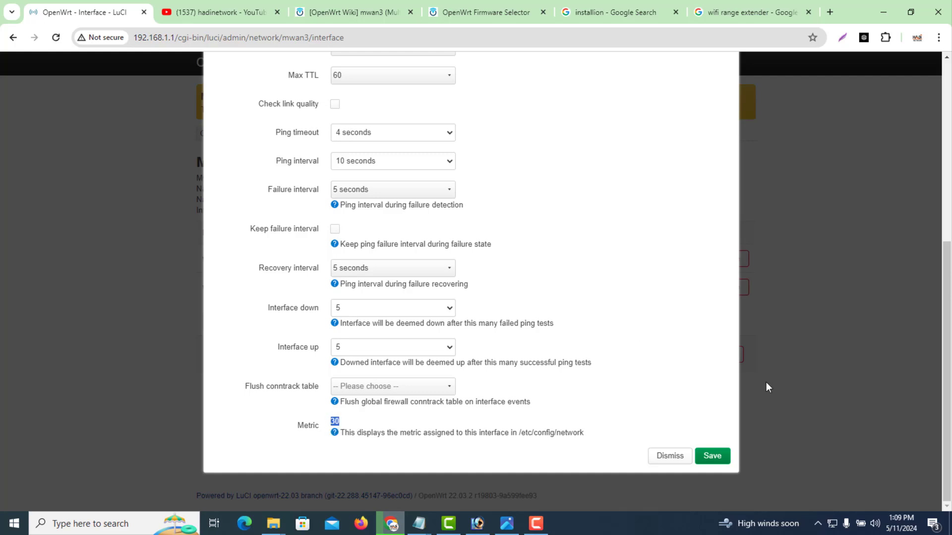
drag(946, 365, 920, 171)
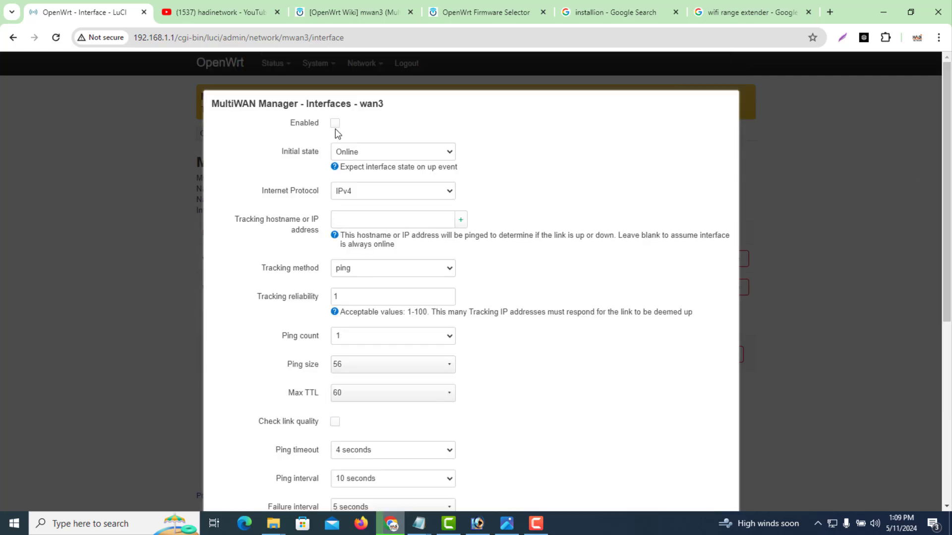
Give the wan3 interface the tracking IP addresses 8.8.8.8 and 8.8.4.4, and save its settings
click(367, 221)
text(8.)
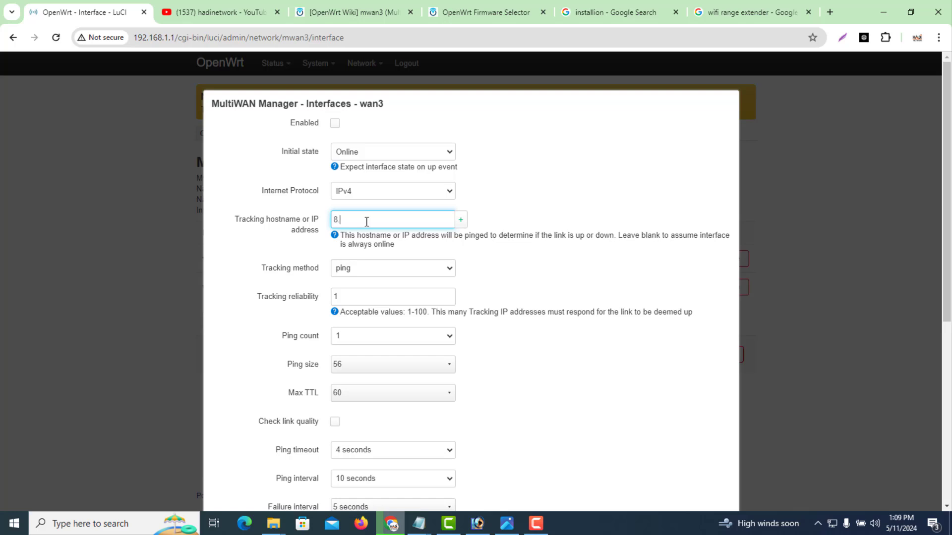
text(8.8.8)
click(461, 222)
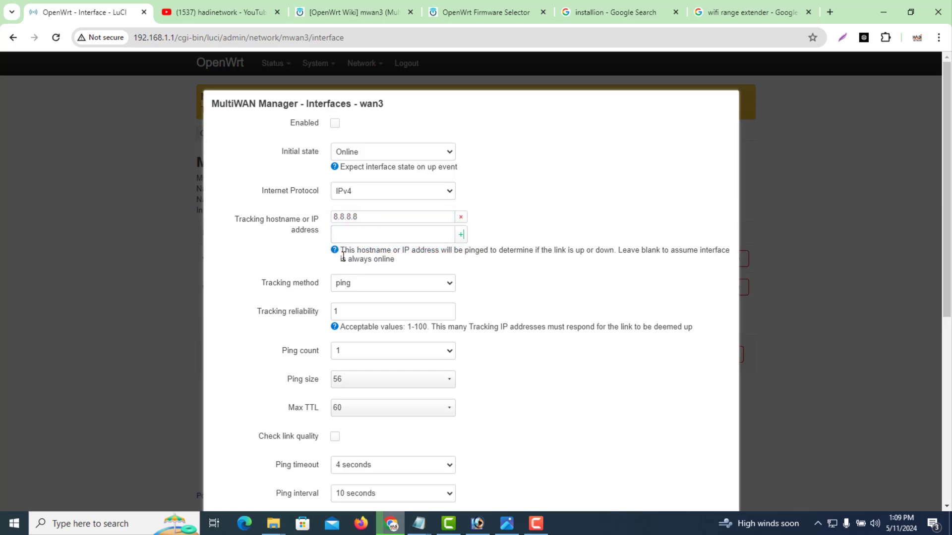
click(341, 238)
text(8.8)
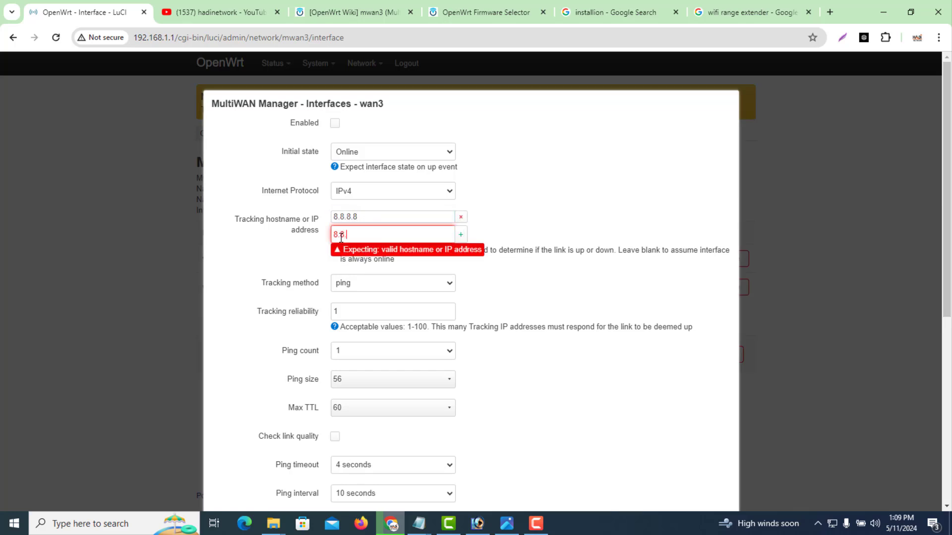
text(.4.4)
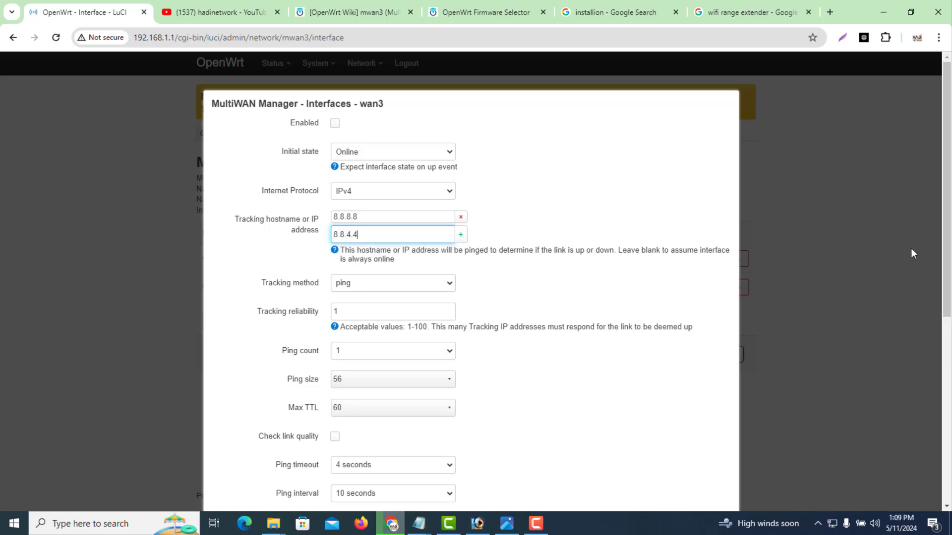
drag(945, 264, 950, 455)
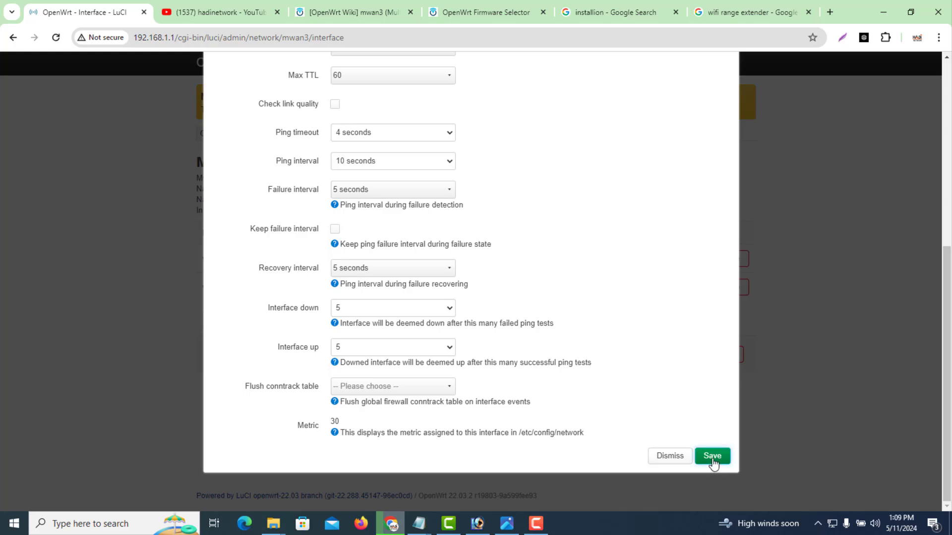
click(713, 456)
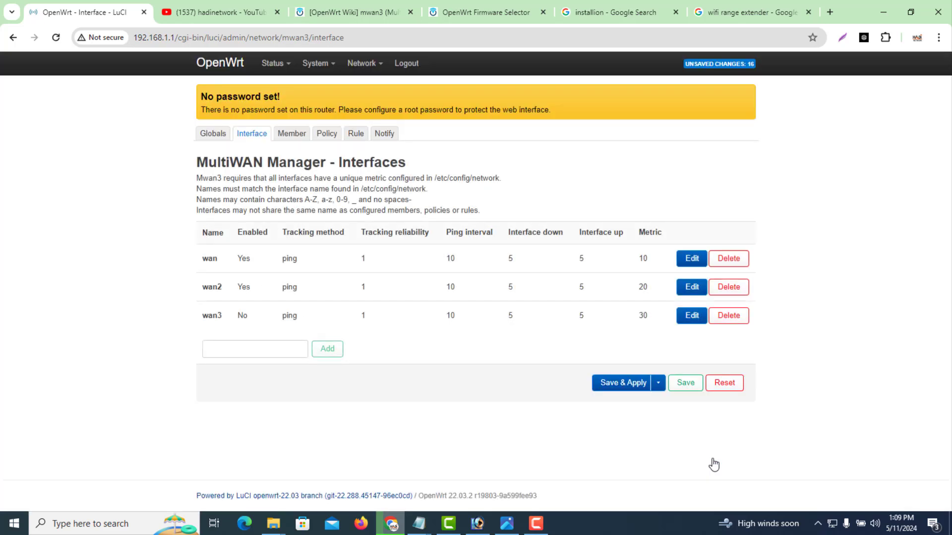
Try adding a MultiWAN Manager interface named wan4, check its assigned metric, and discard the new entry
click(251, 353)
text(wan4)
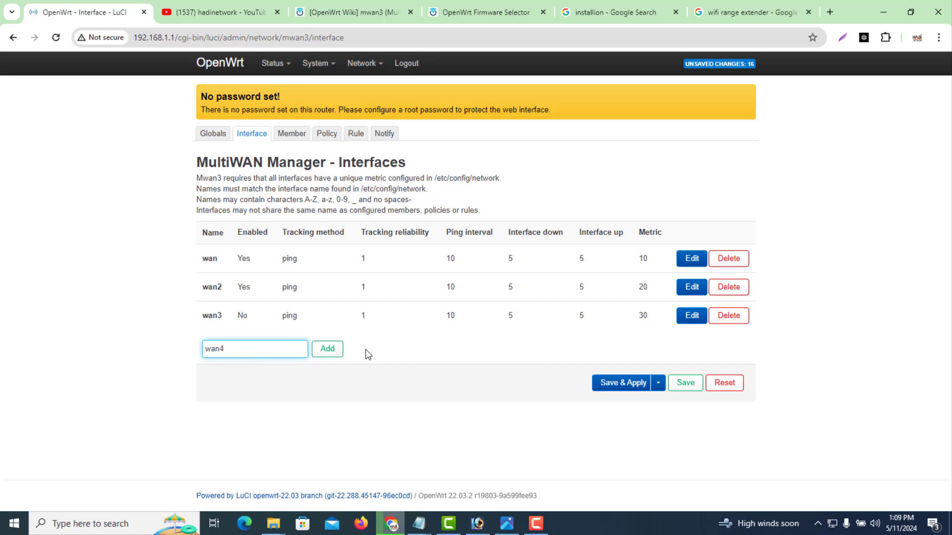
click(339, 352)
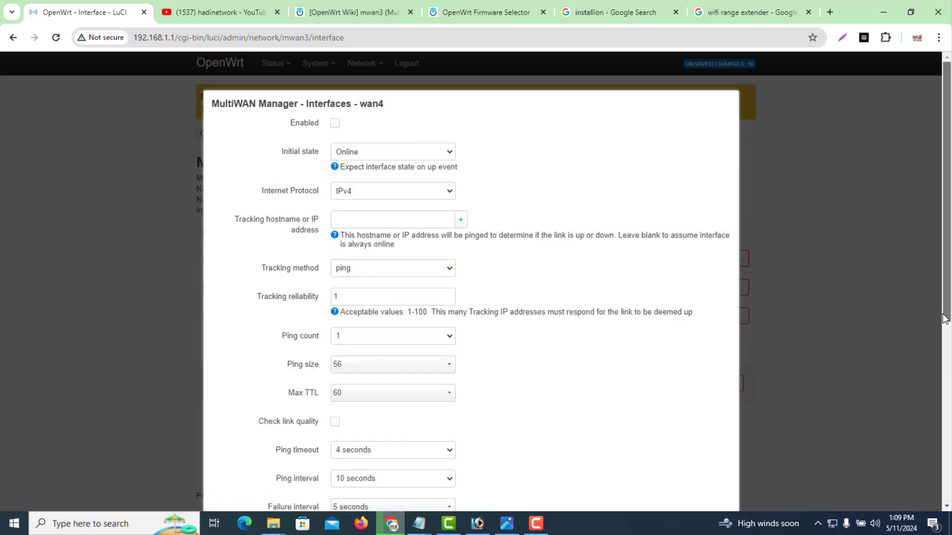
drag(944, 303, 944, 484)
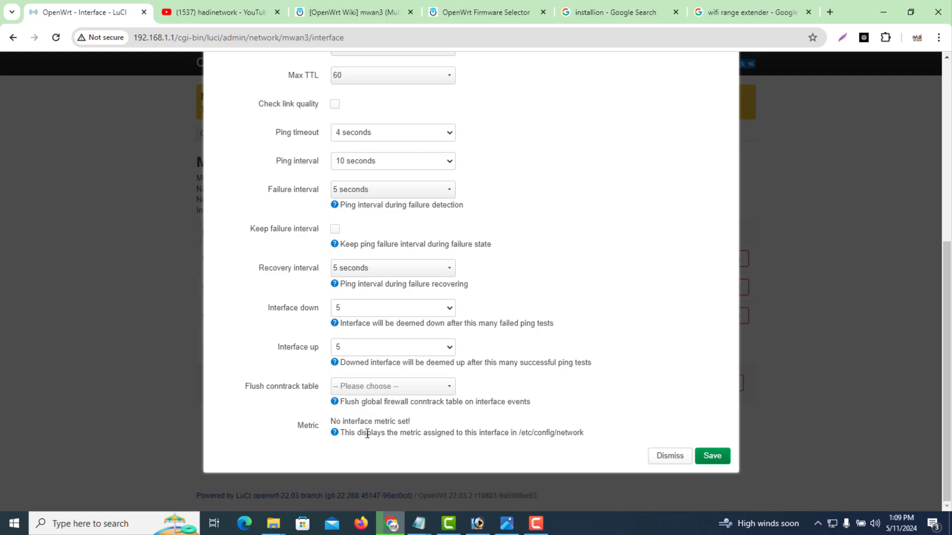
click(665, 462)
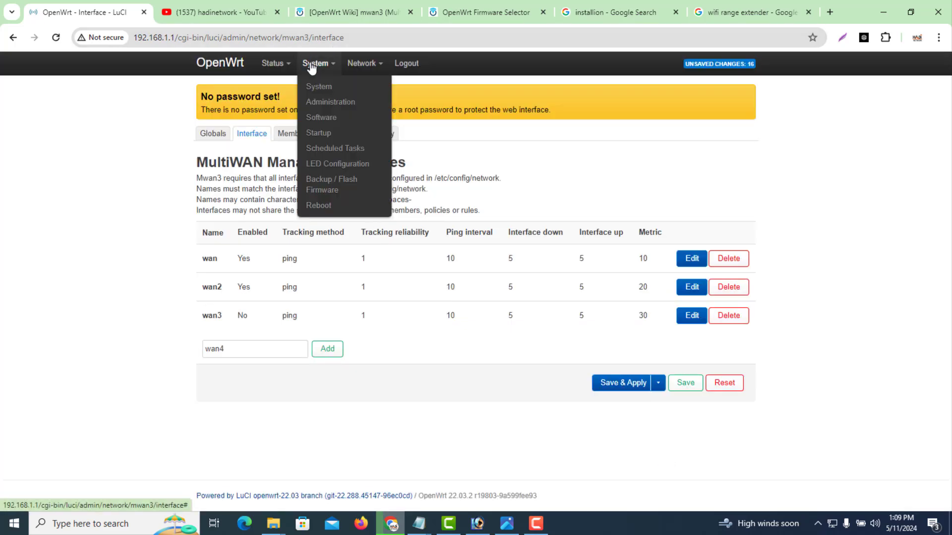
Reset the WAN4 network interface's DNS weight to 0, set its gateway metric to 40, and save its settings
click(363, 89)
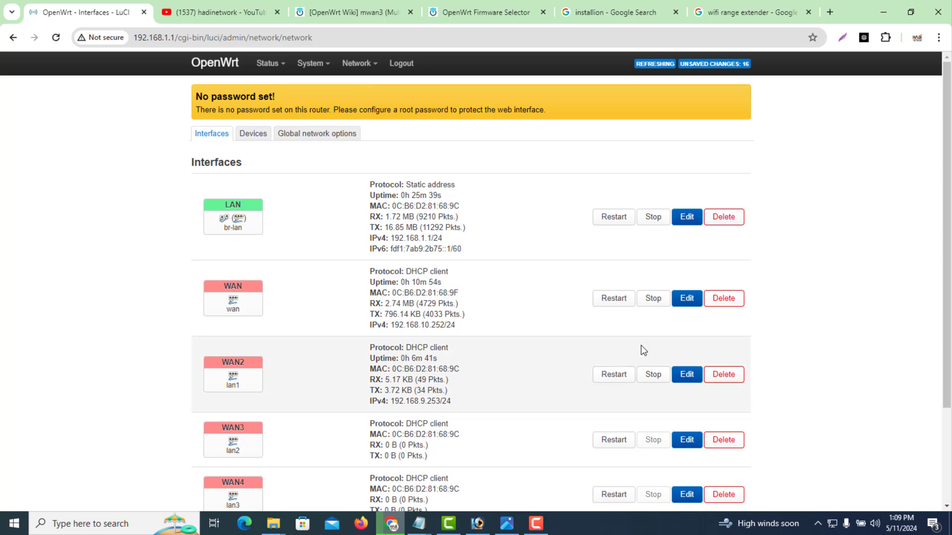
drag(944, 310, 943, 316)
scroll(663, 353, down, 3)
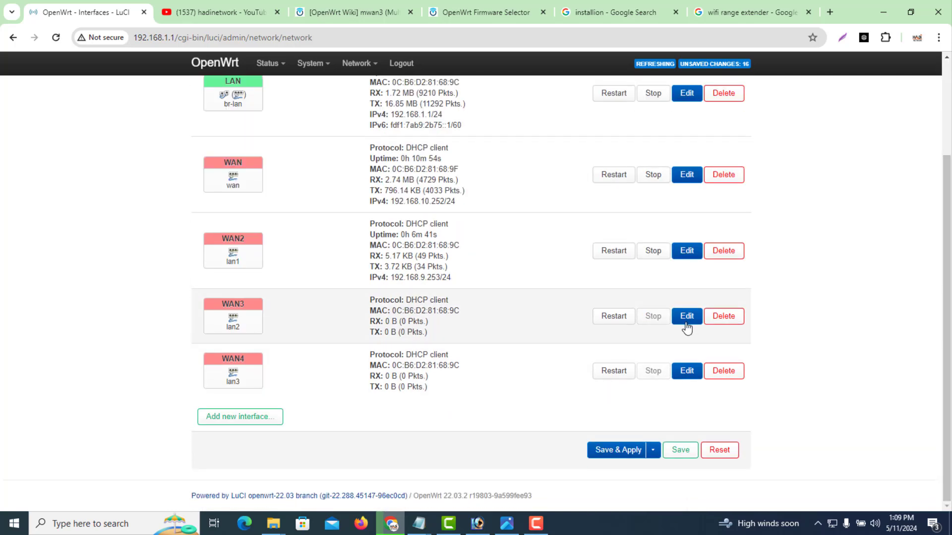
click(686, 377)
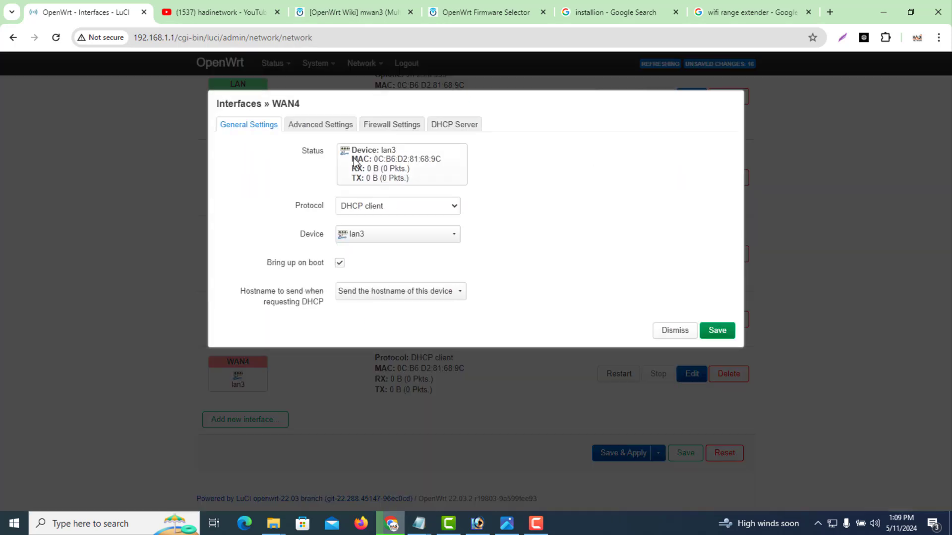
click(315, 128)
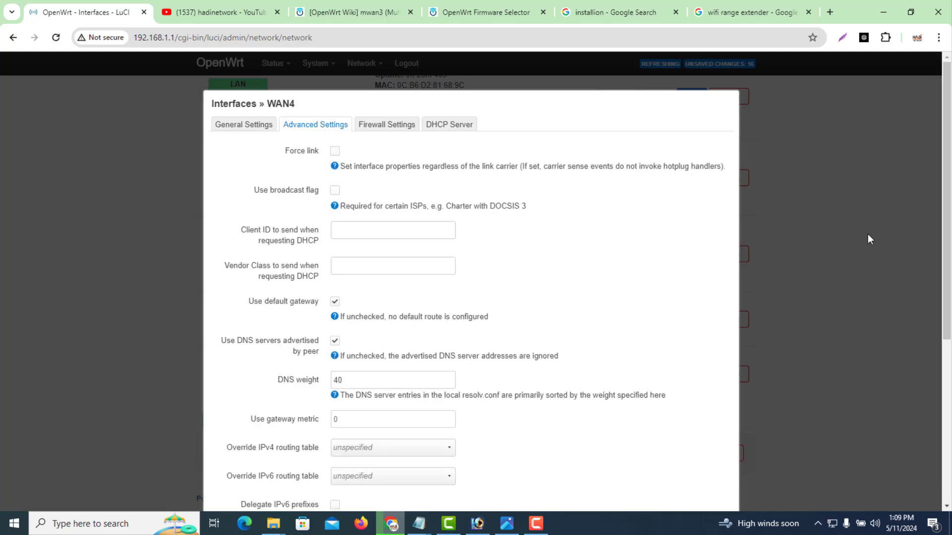
double_click(353, 376)
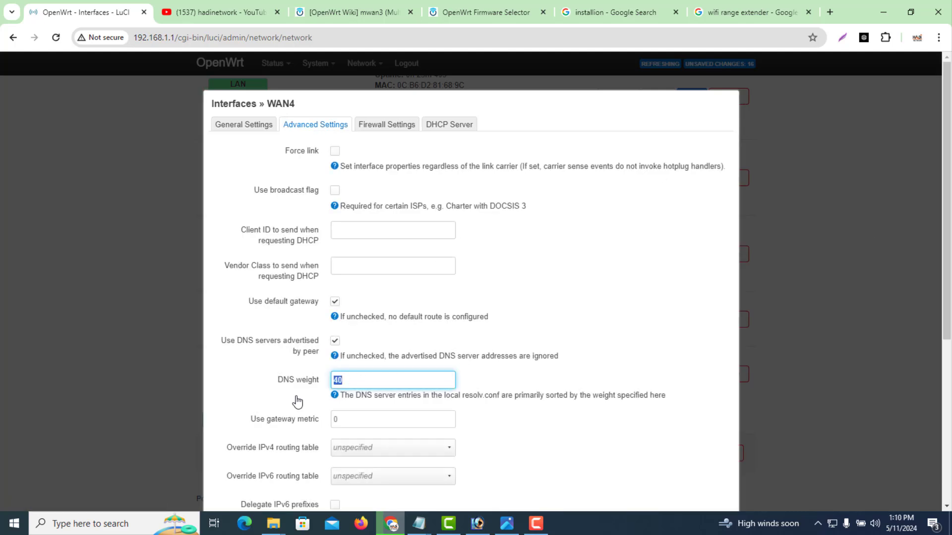
text(0)
click(355, 417)
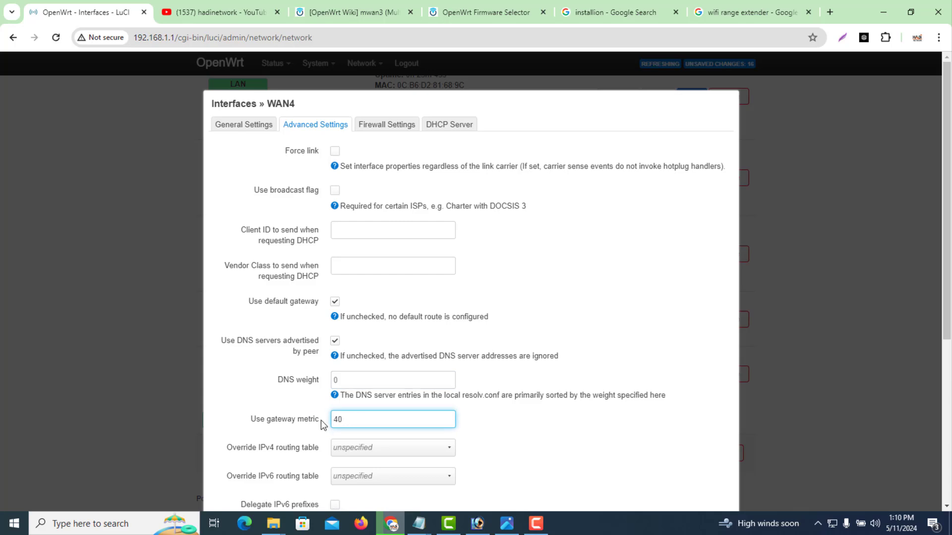
drag(321, 421, 304, 422)
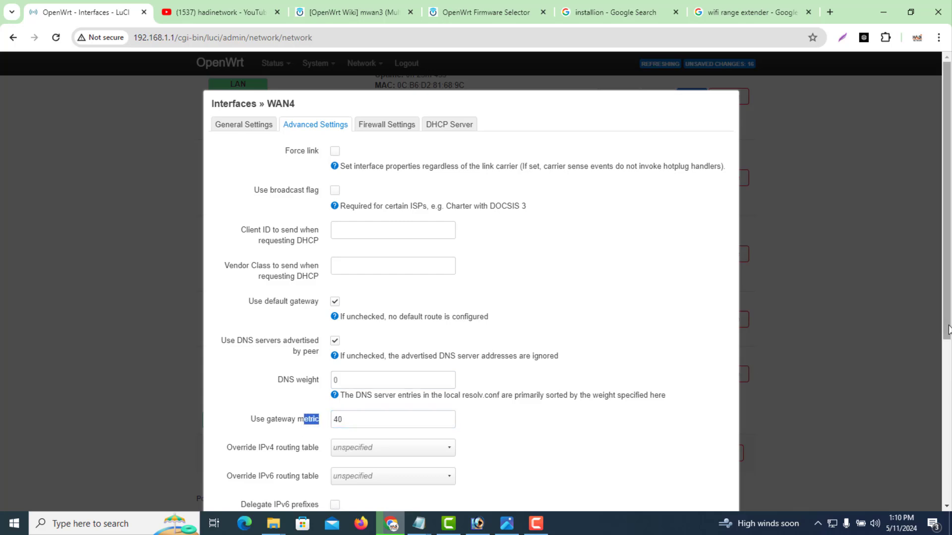
drag(946, 328, 942, 478)
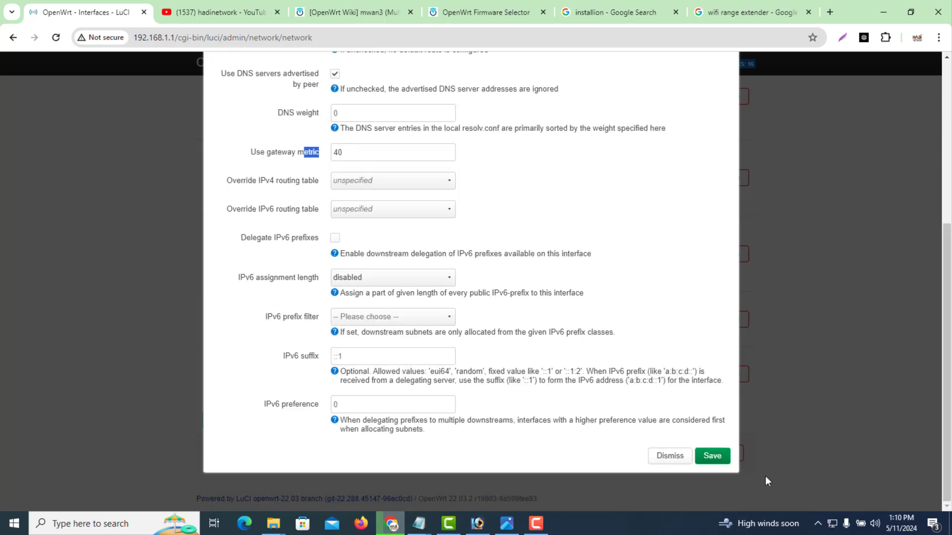
click(716, 459)
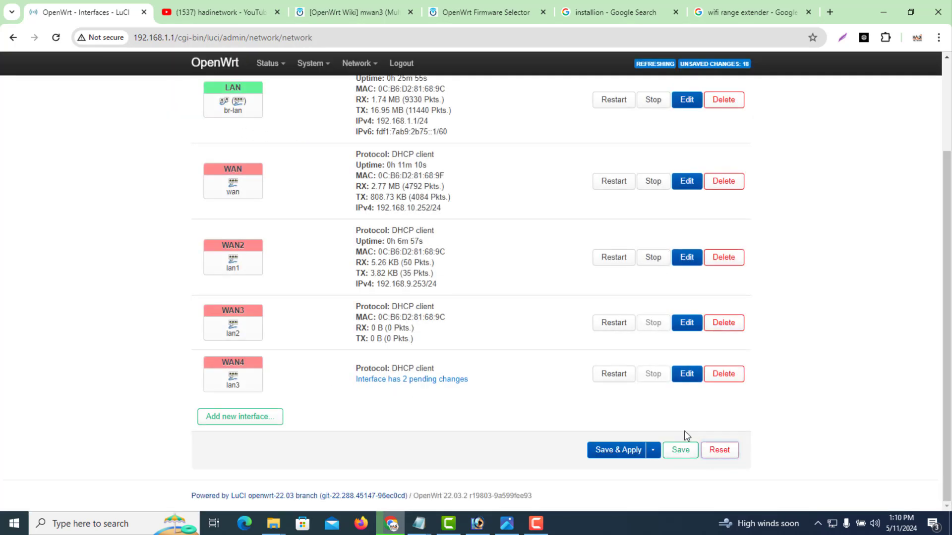
Save and apply the pending network interface changes, and reload the interfaces overview
click(612, 451)
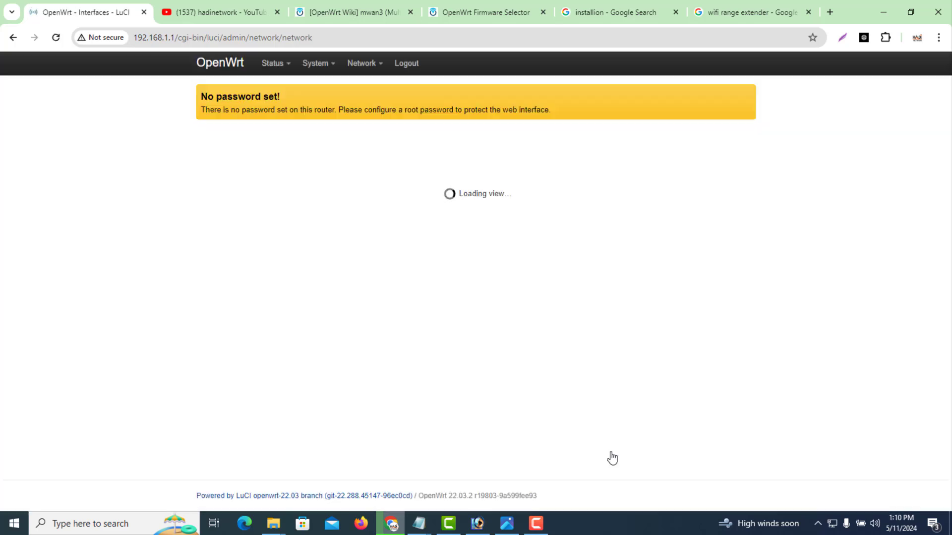
drag(948, 333, 948, 409)
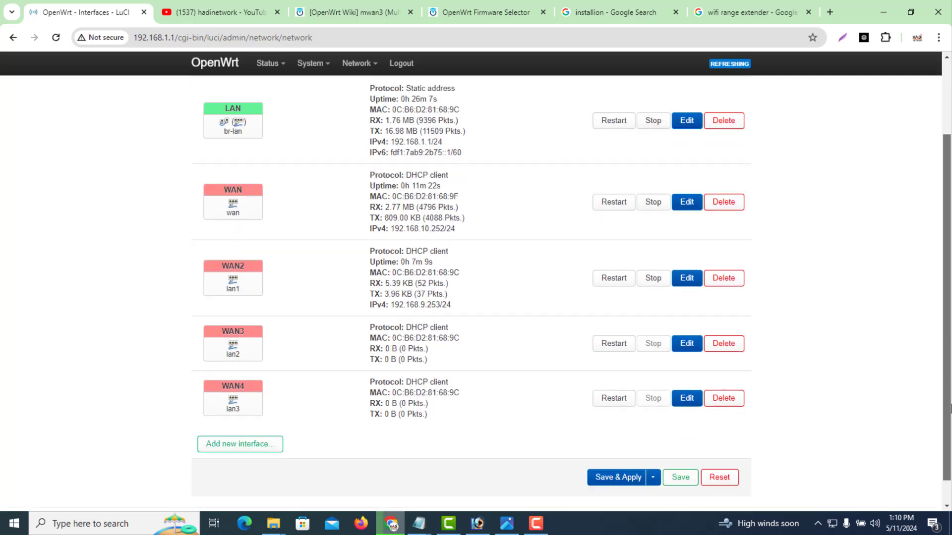
click(637, 475)
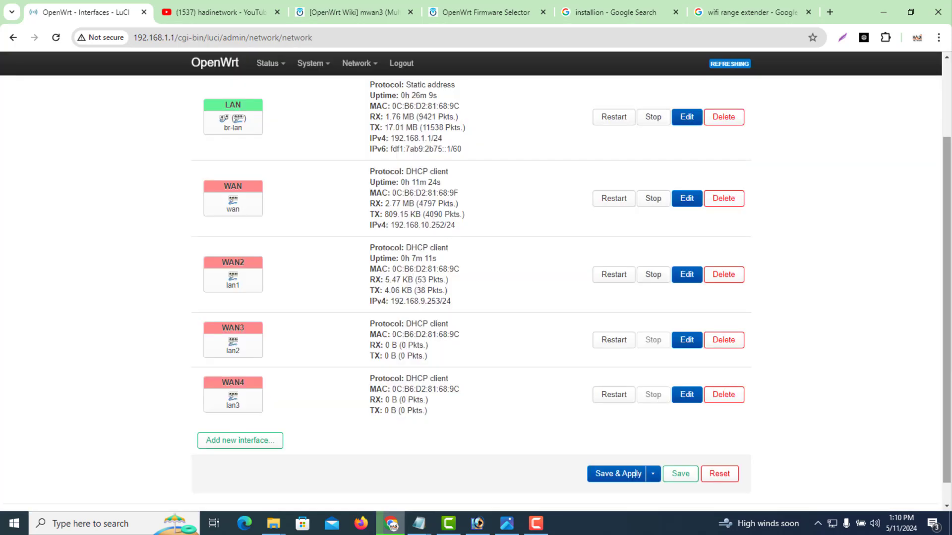
drag(948, 376, 947, 202)
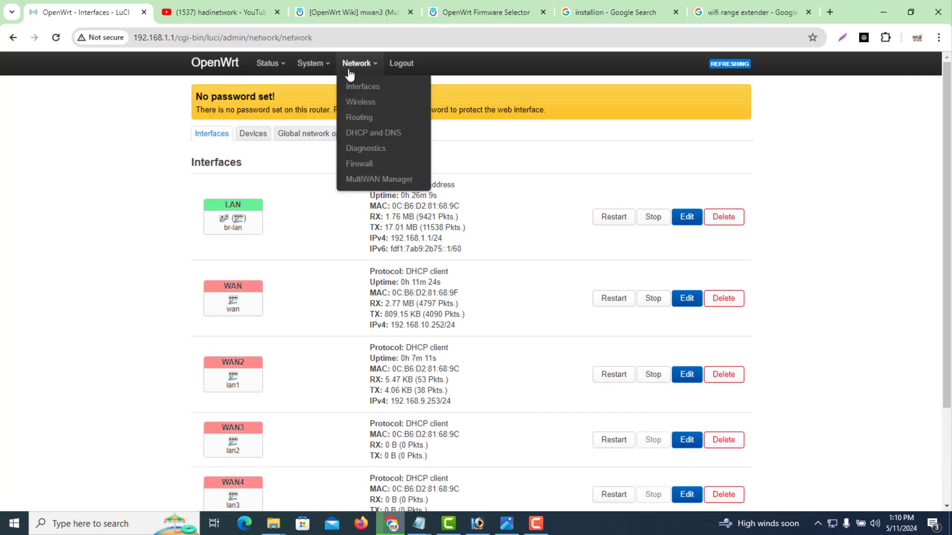
click(350, 88)
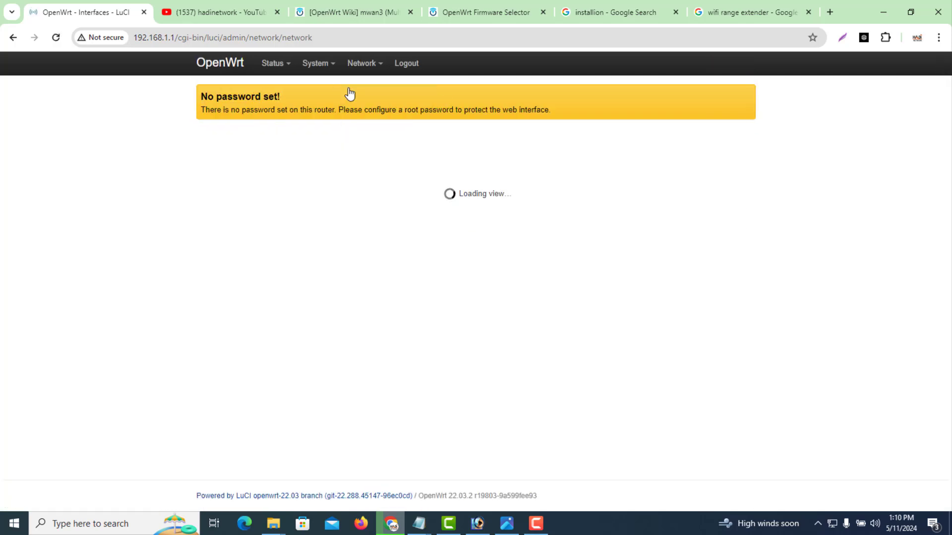
Add a MultiWAN Manager interface named wan4 and check the metric assigned to it
mouse_move(361, 61)
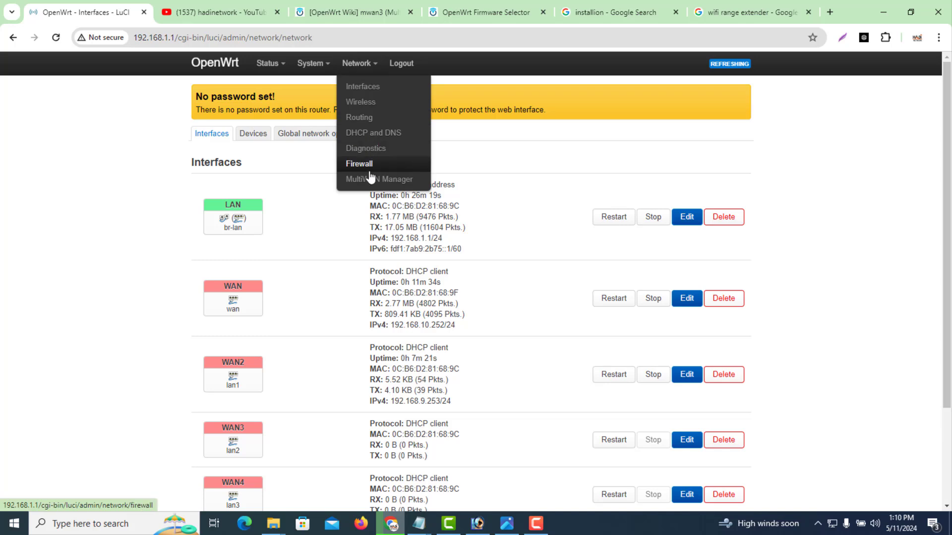
click(369, 179)
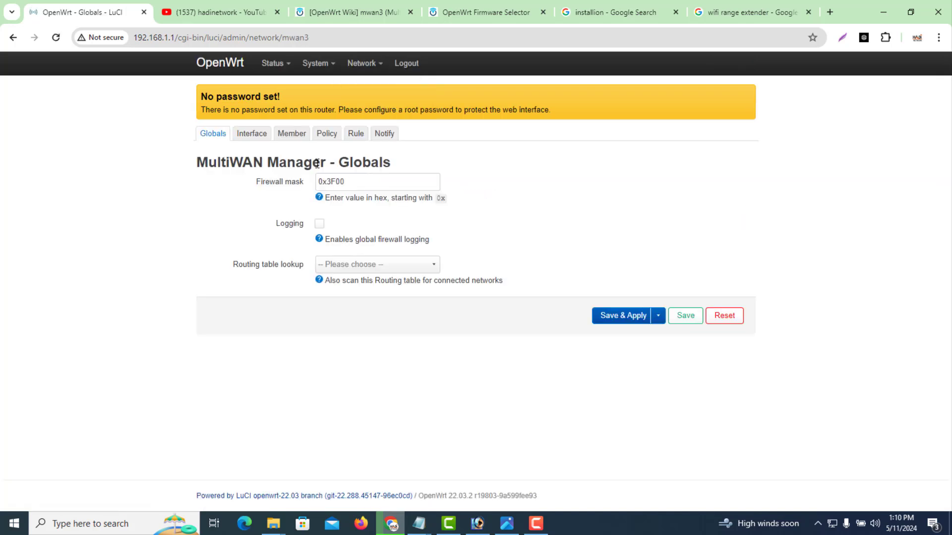
click(263, 143)
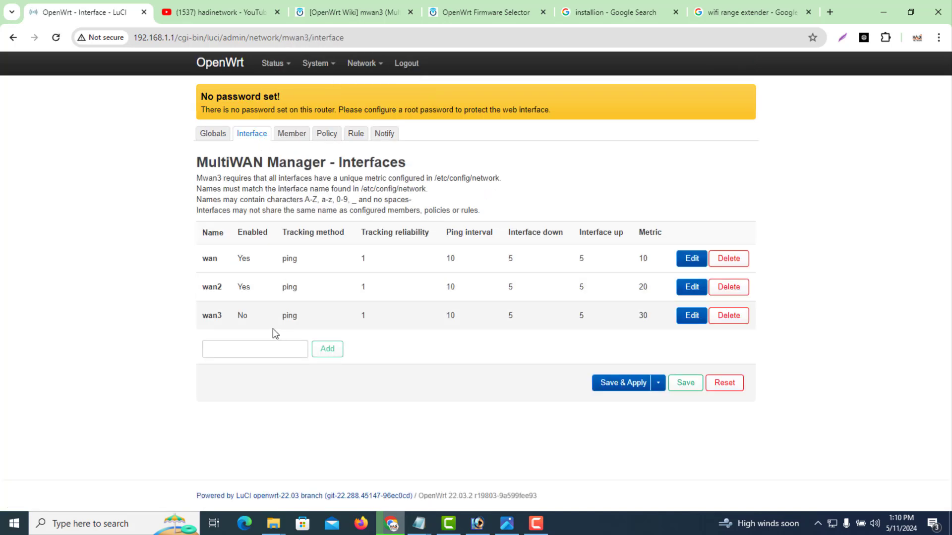
click(255, 351)
text(wan4)
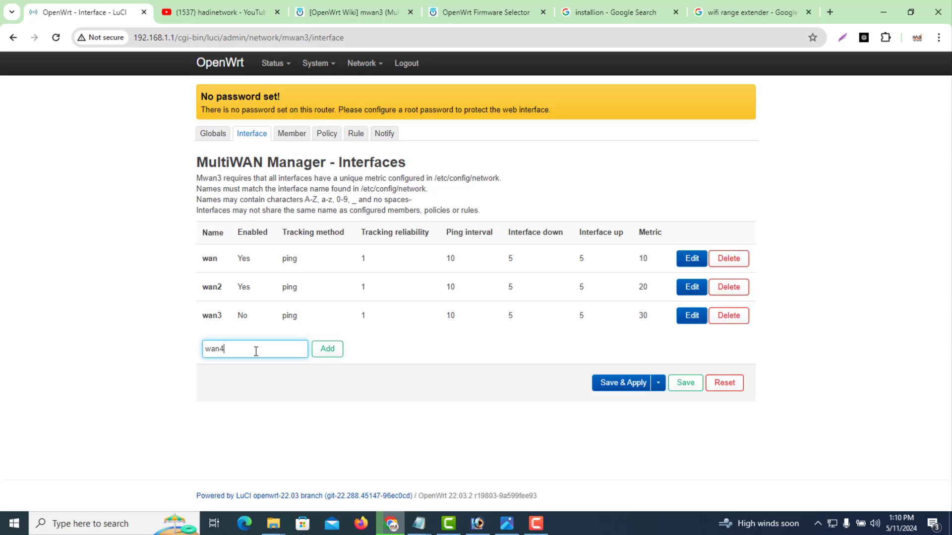
click(338, 353)
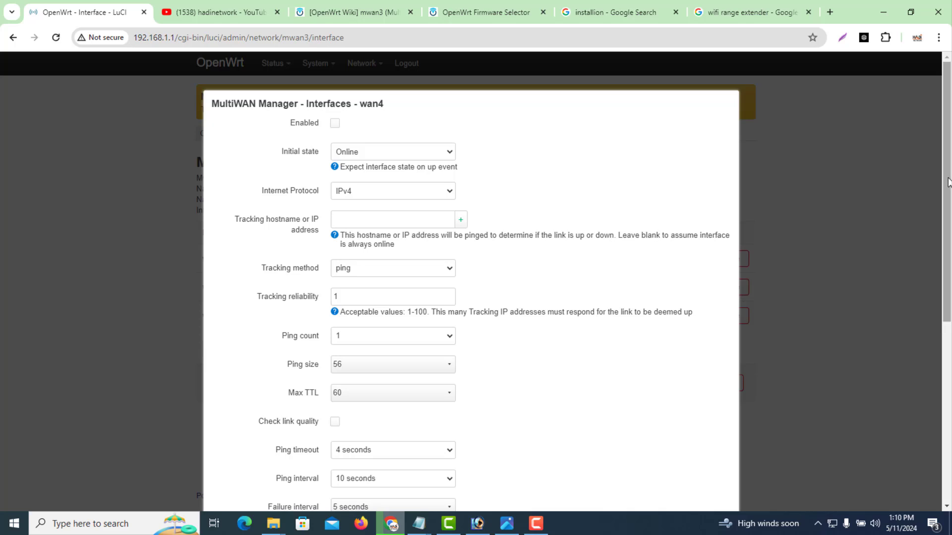
drag(947, 243, 934, 433)
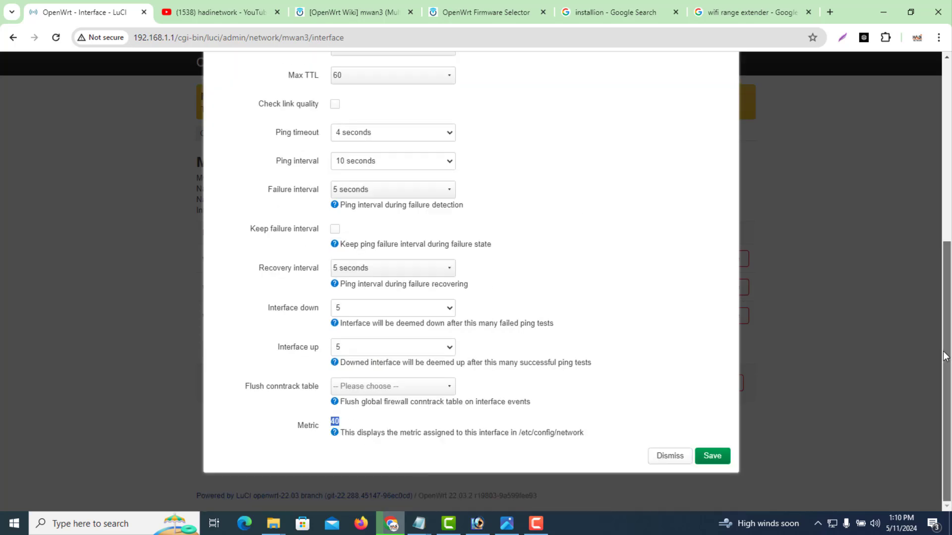
drag(946, 278, 924, 97)
Enable the wan4 interface with tracking IP addresses 8.8.8.8 and 8.8.4.4, and save the MultiWAN Manager interface settings
click(335, 123)
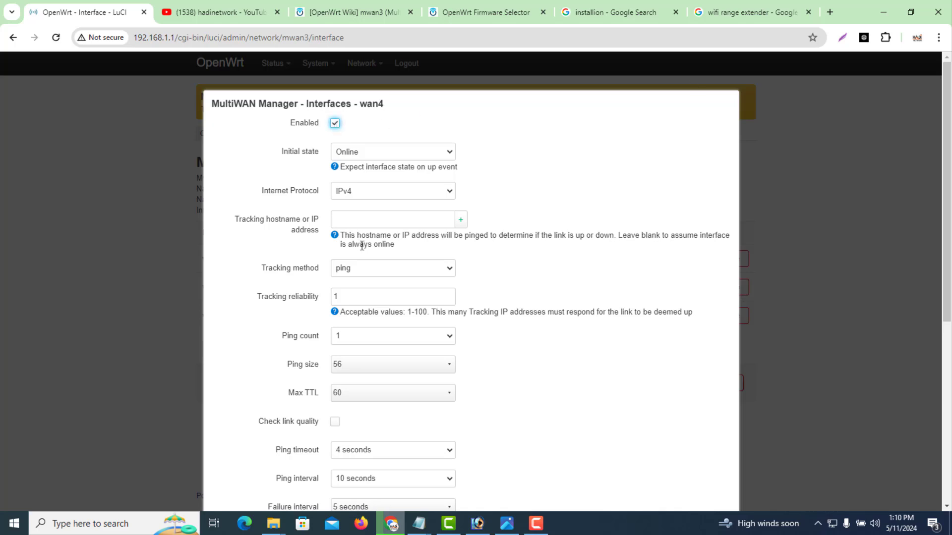
click(352, 223)
text(8.8.8.8)
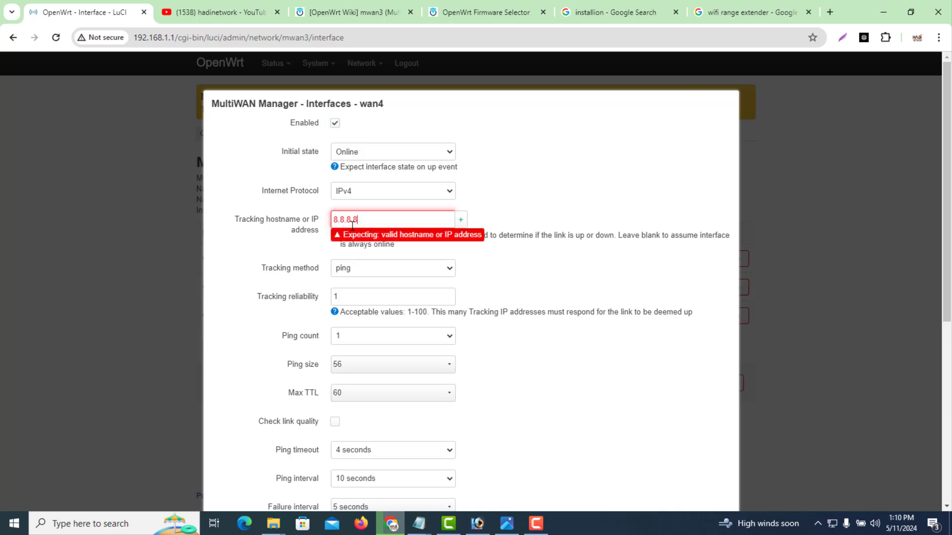
click(460, 220)
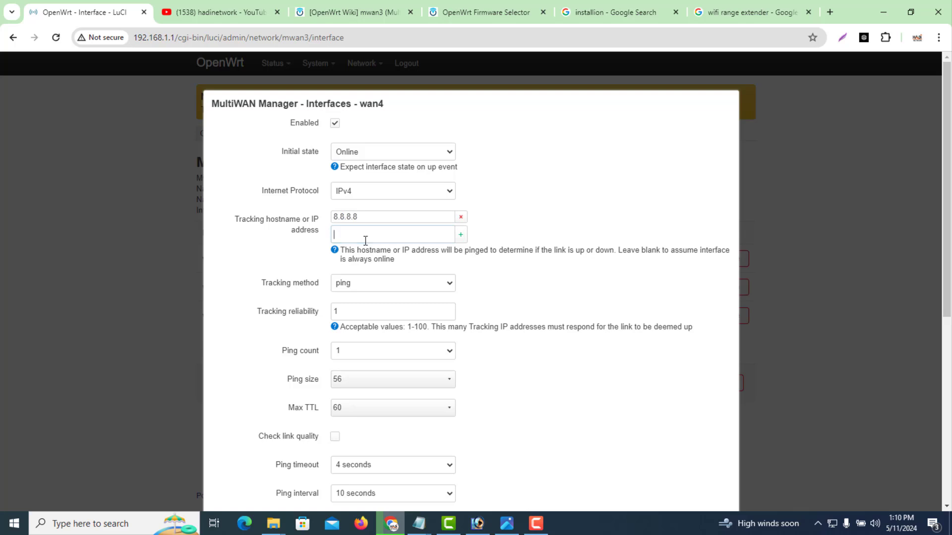
click(365, 241)
text(8.8.4.4)
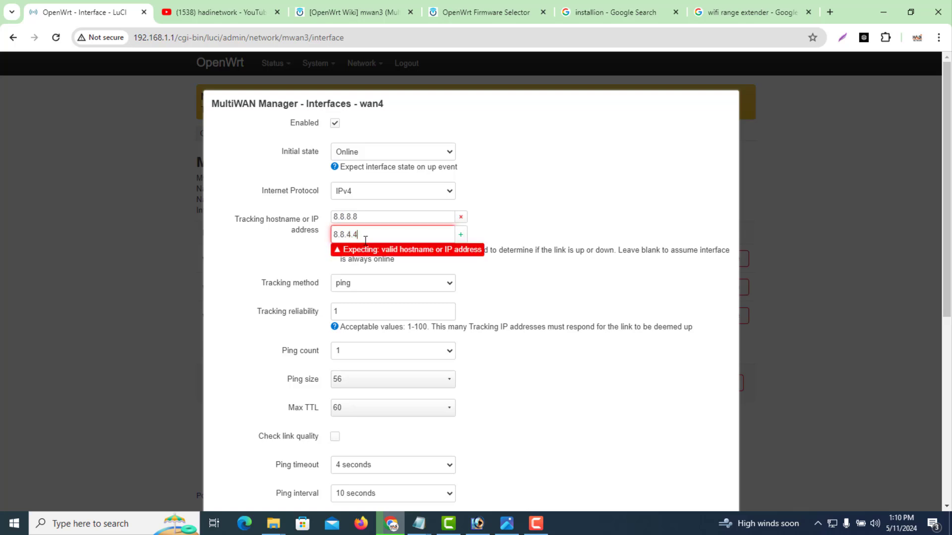
drag(950, 259, 950, 473)
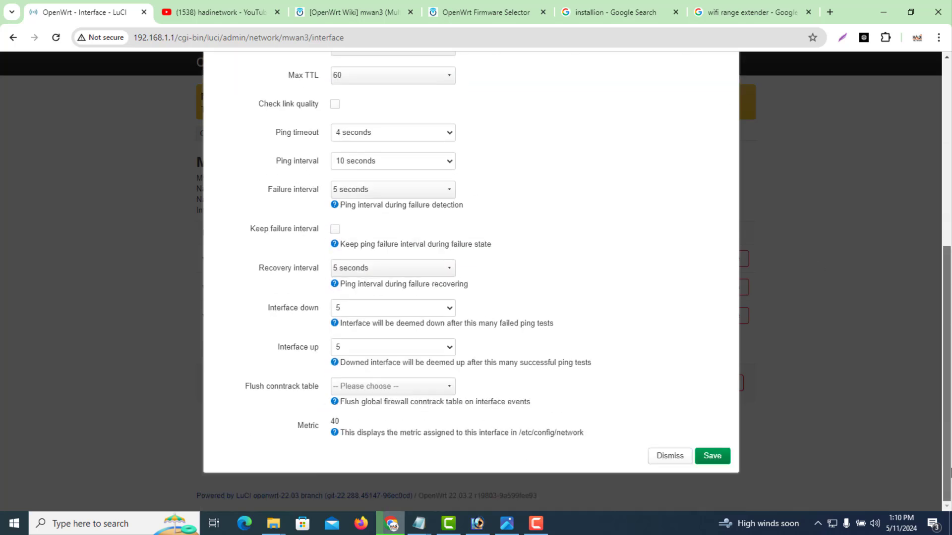
click(712, 457)
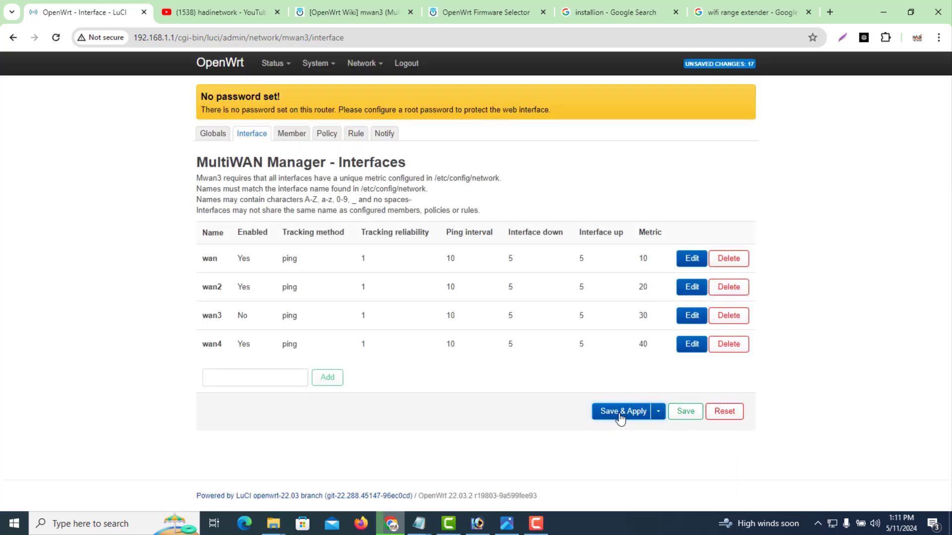
click(686, 412)
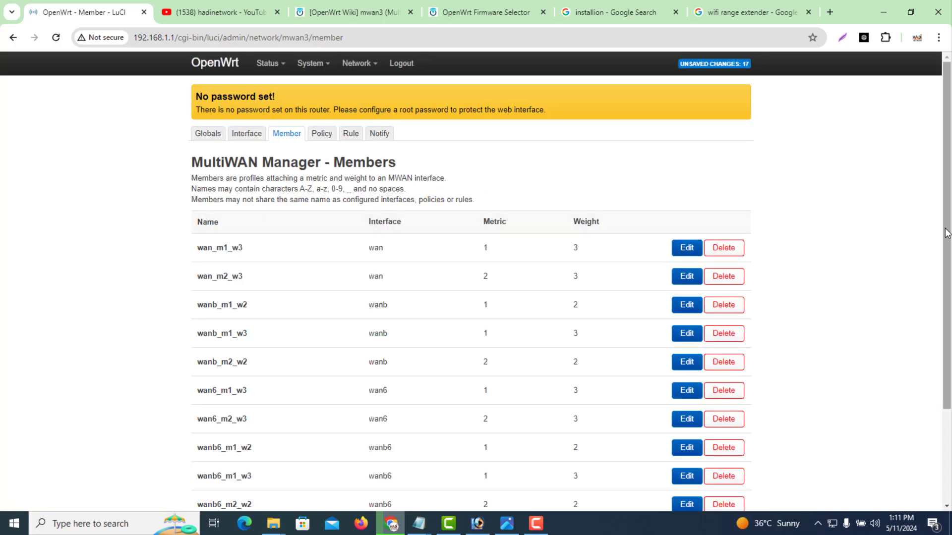
Delete all the default MultiWAN Manager members, from wanb6_m2_w2 up to wan_m1_w3
scroll(941, 231, down, 3)
scroll(941, 230, up, 1)
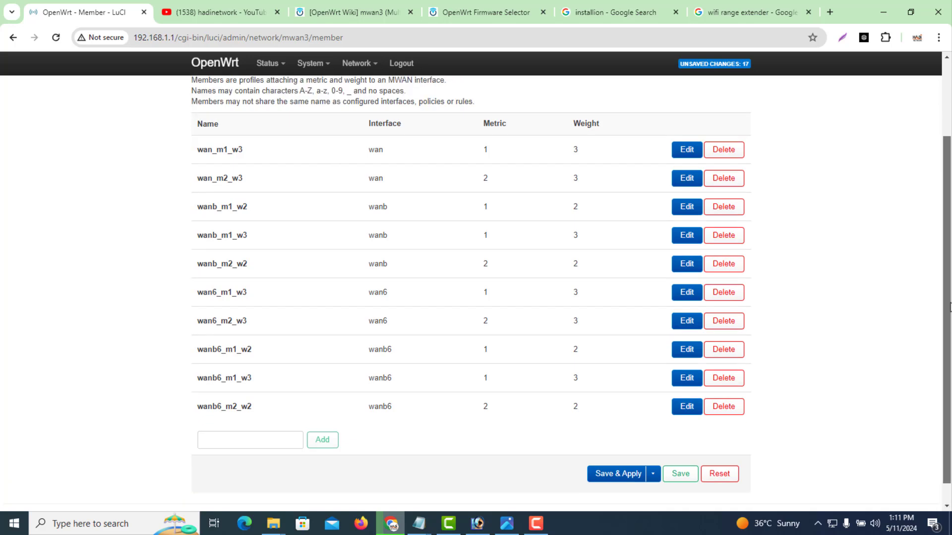
click(726, 406)
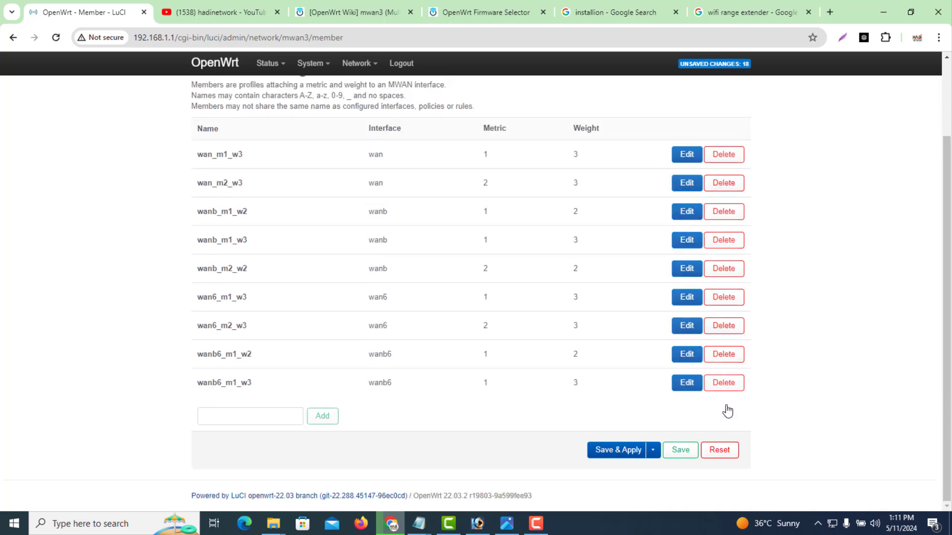
click(723, 383)
click(723, 383)
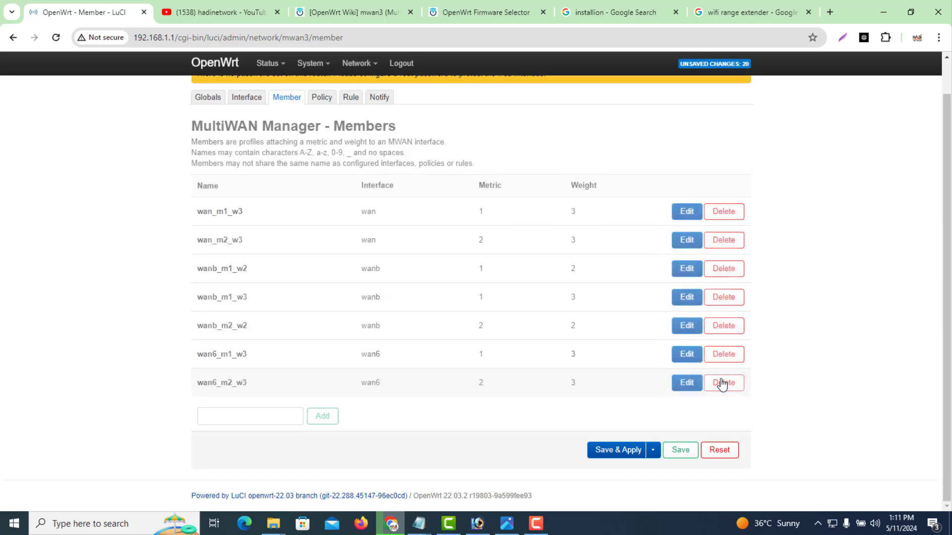
click(723, 383)
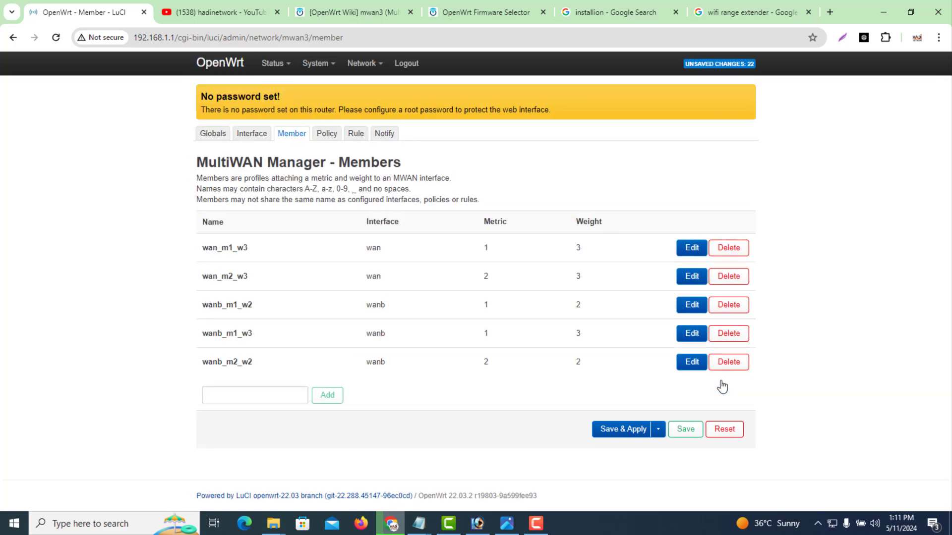
click(723, 362)
click(734, 333)
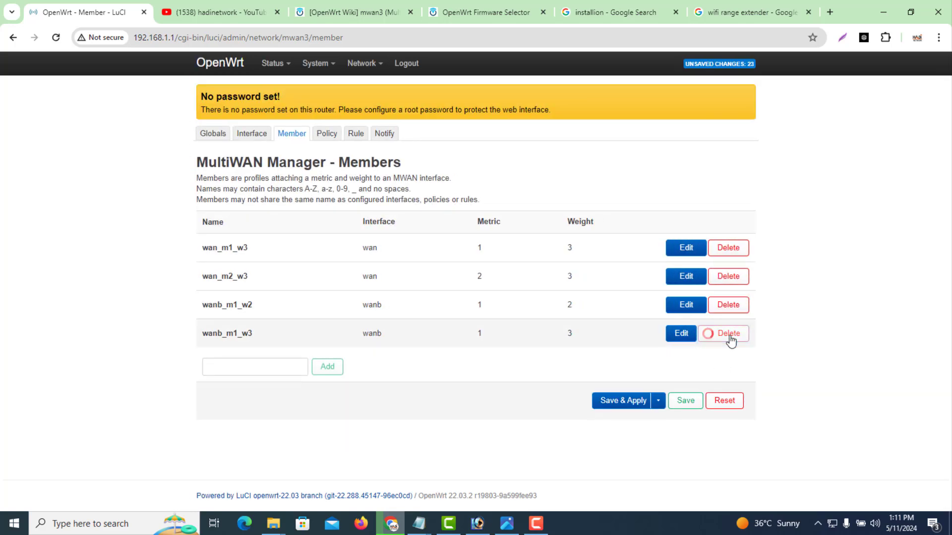
click(728, 304)
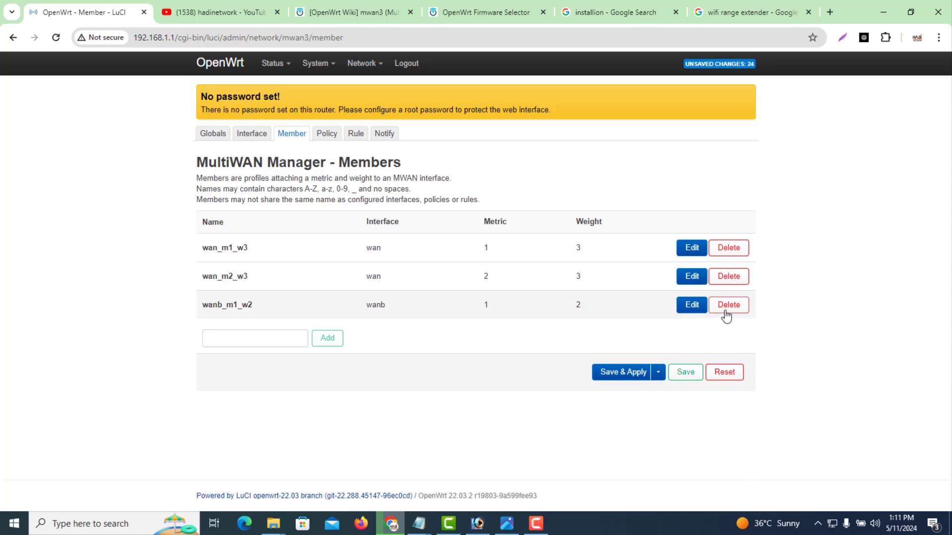
click(728, 279)
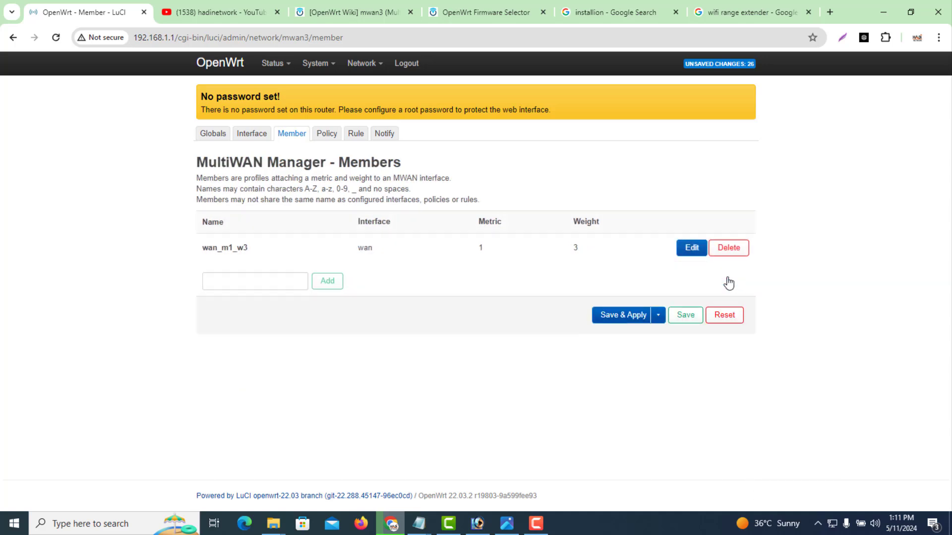
click(728, 249)
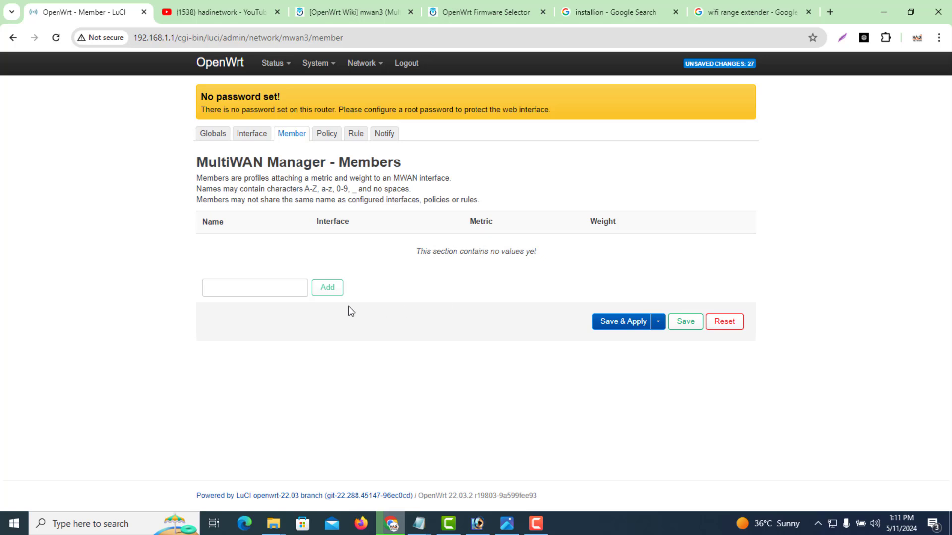
click(266, 292)
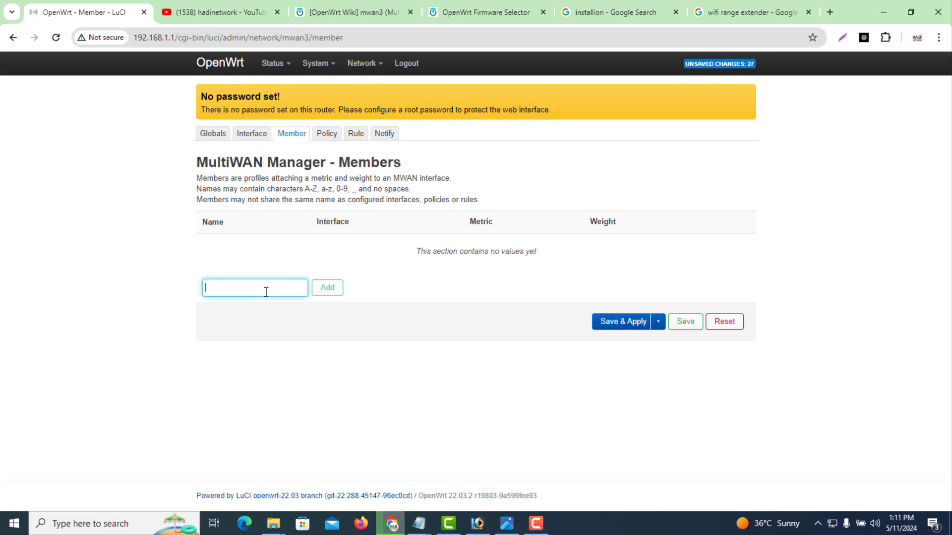
text(is)
key(BackSpace)
key(BackSpace)
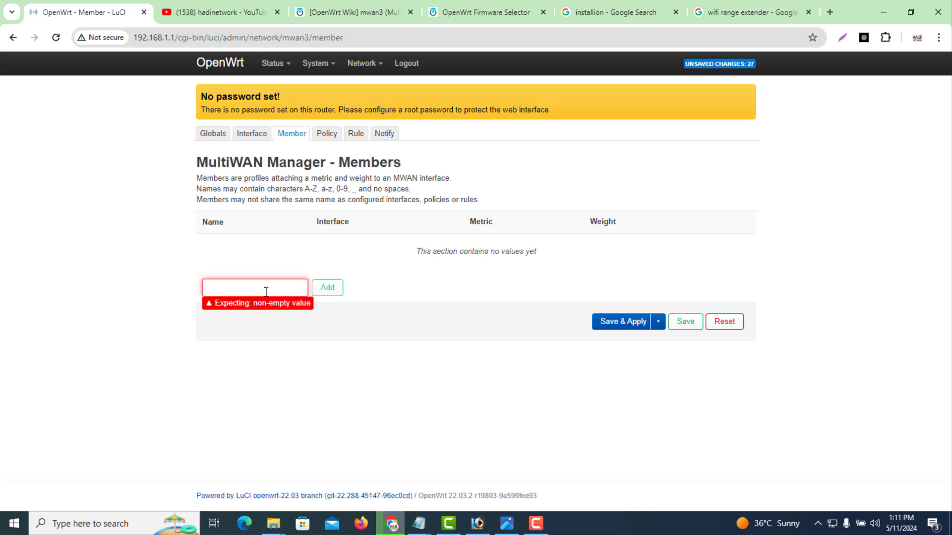
text(isp1)
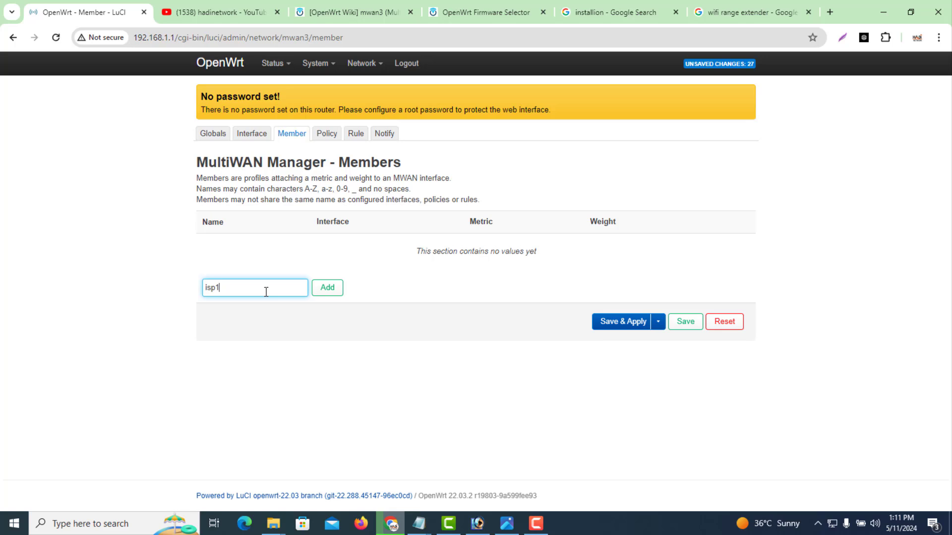
click(335, 294)
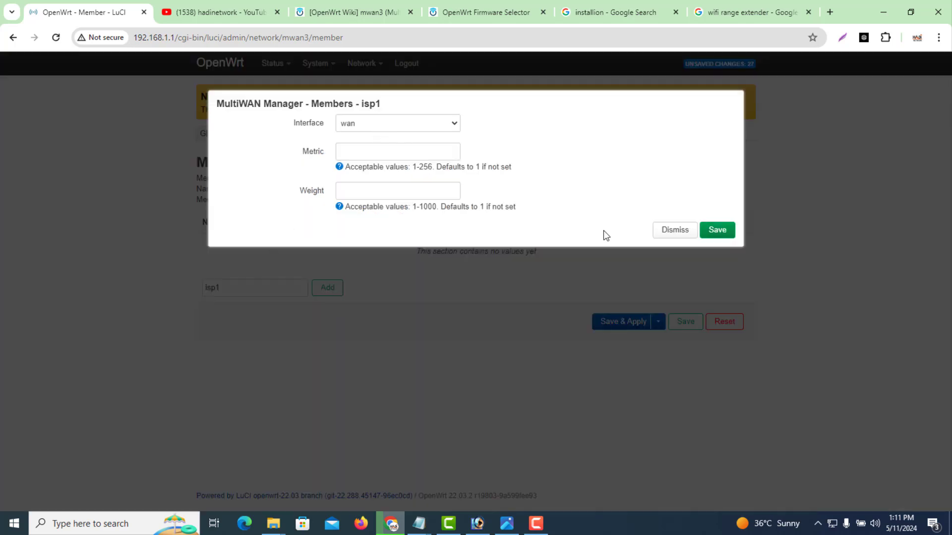
click(665, 230)
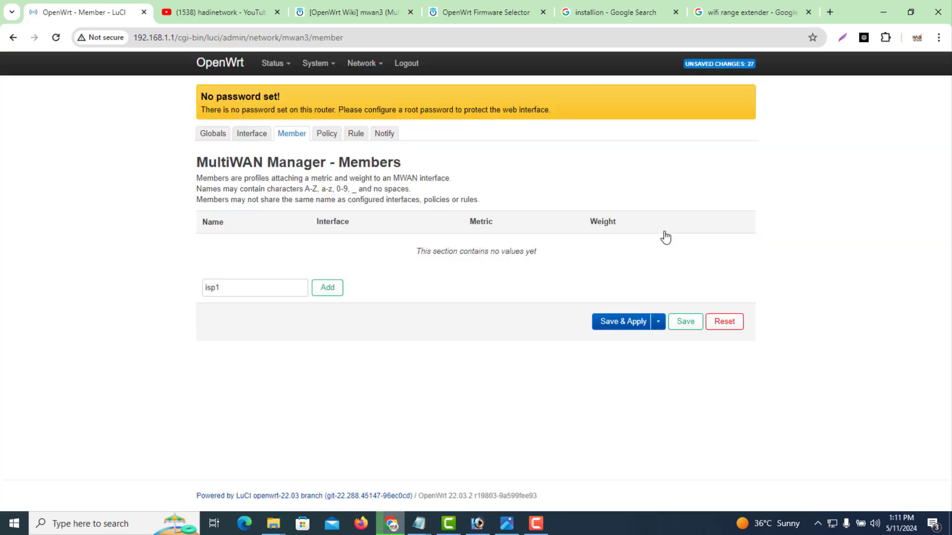
Add a MultiWAN Manager member named wan1 using the wan interface, with metric 1 and weight 1
double_click(229, 291)
text(wan1)
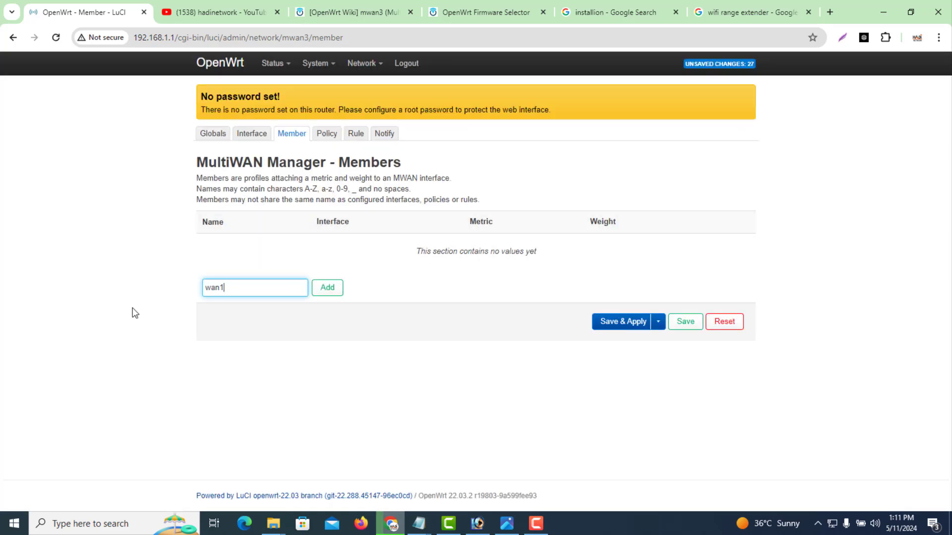
click(326, 288)
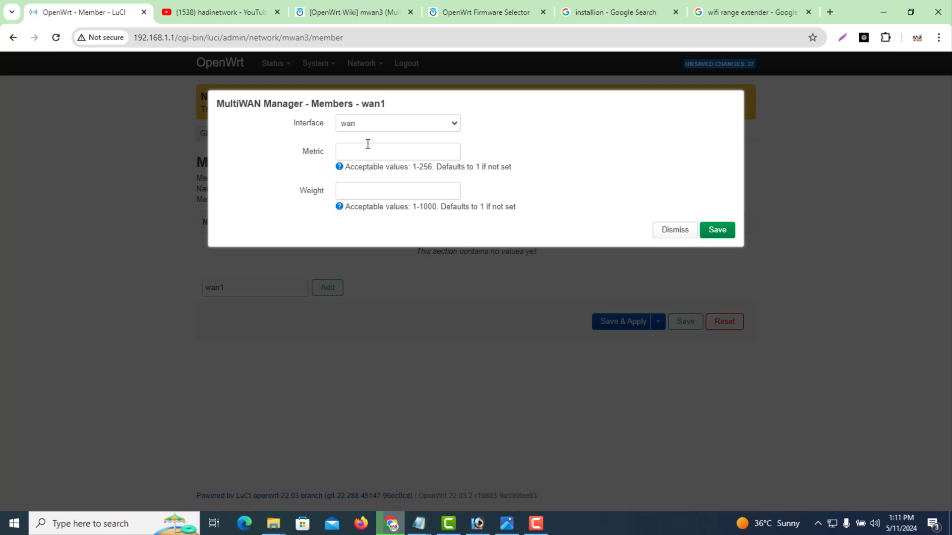
click(368, 131)
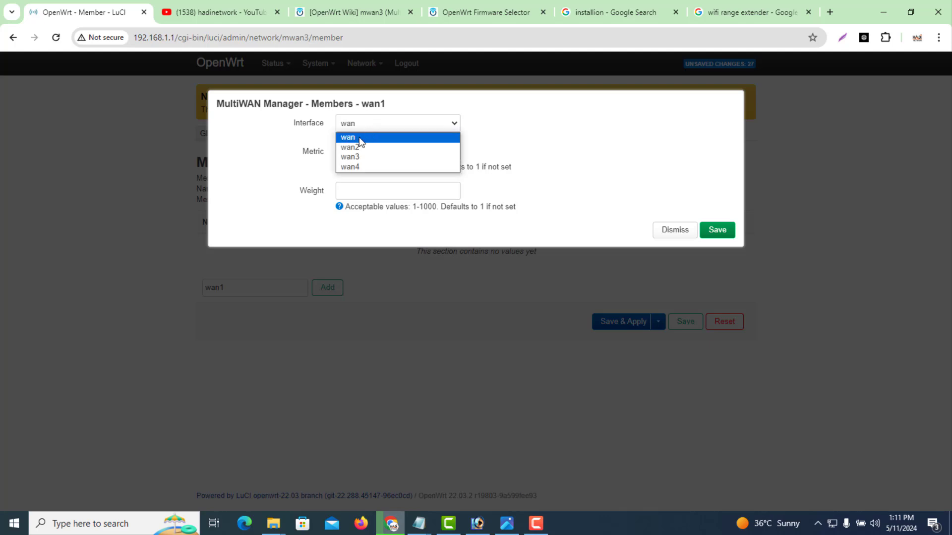
click(359, 139)
click(354, 149)
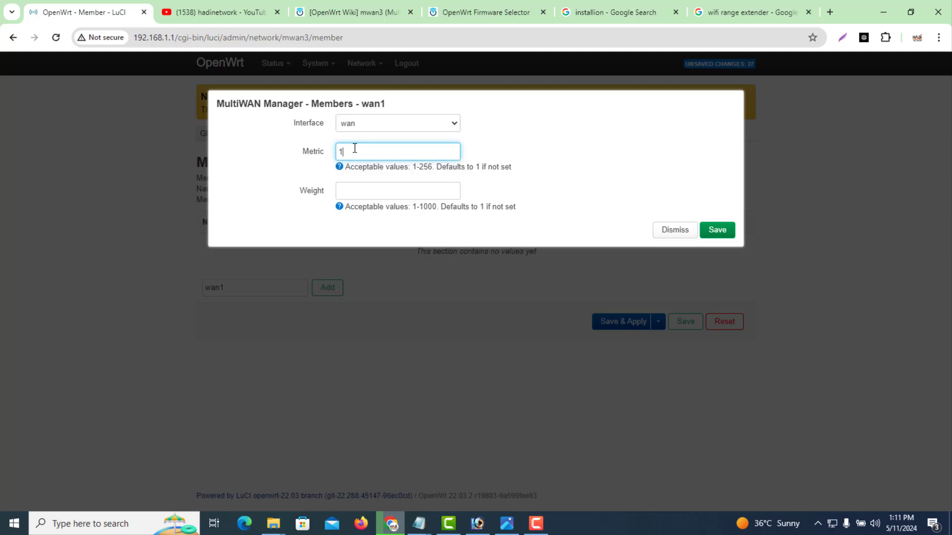
key(Tab)
text(1)
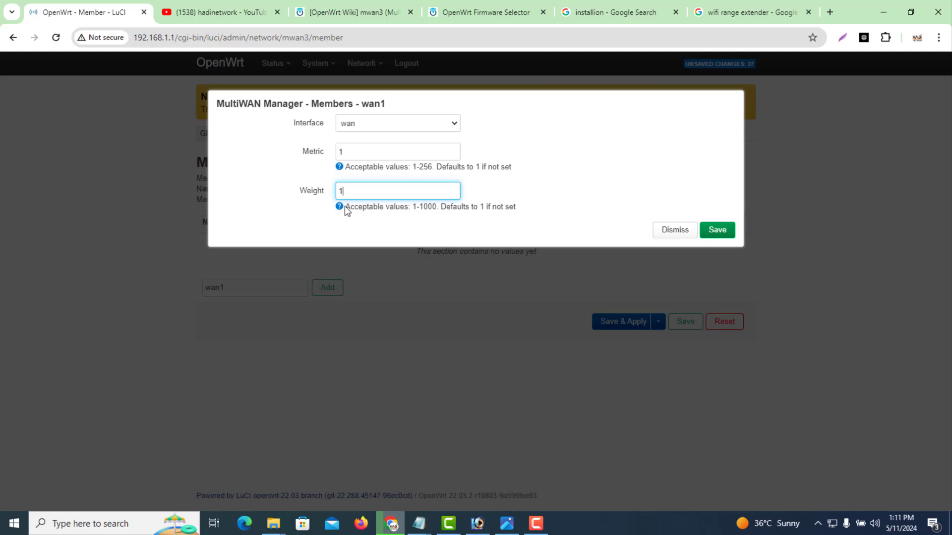
click(731, 232)
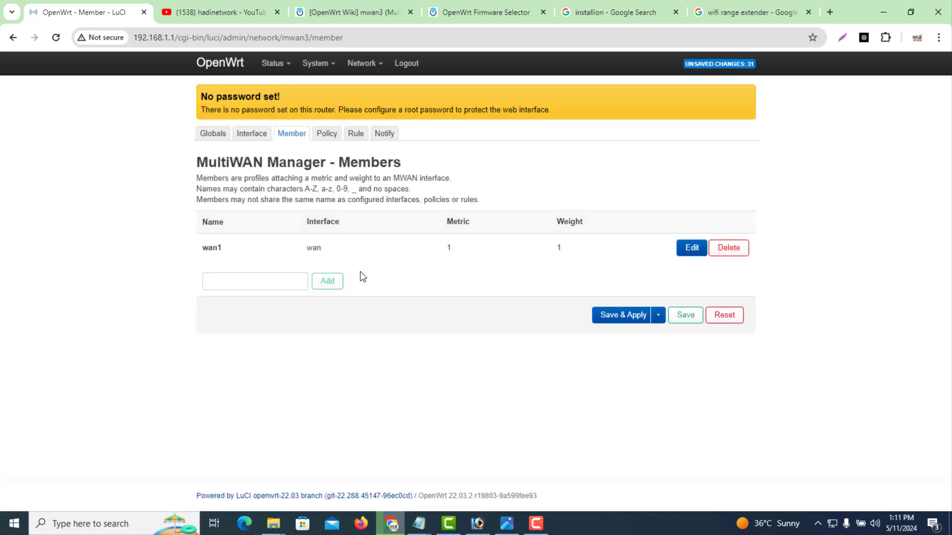
Add a member named wan2 using the wan2 interface, with metric 1 and weight 1
click(255, 283)
text(wan2)
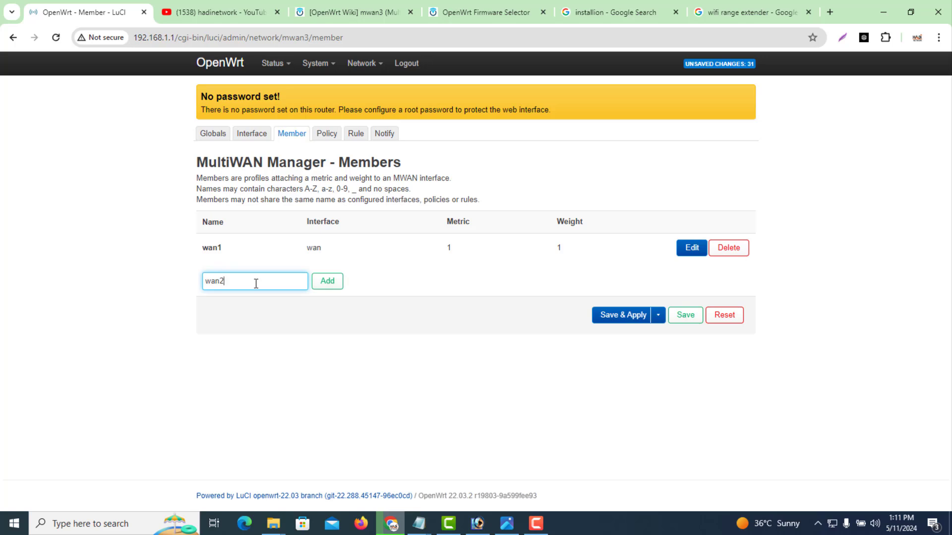
click(327, 281)
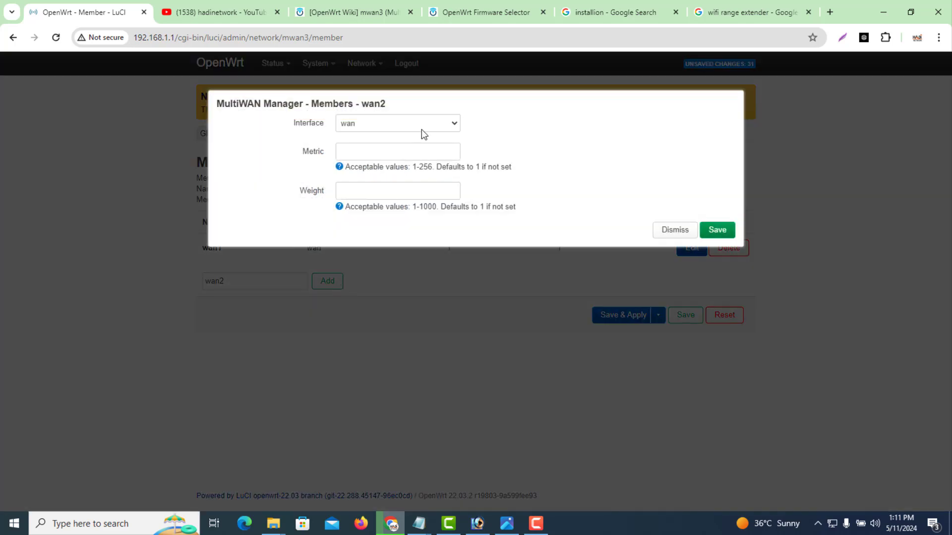
click(399, 130)
click(365, 144)
click(362, 152)
text(1)
key(Tab)
text(1)
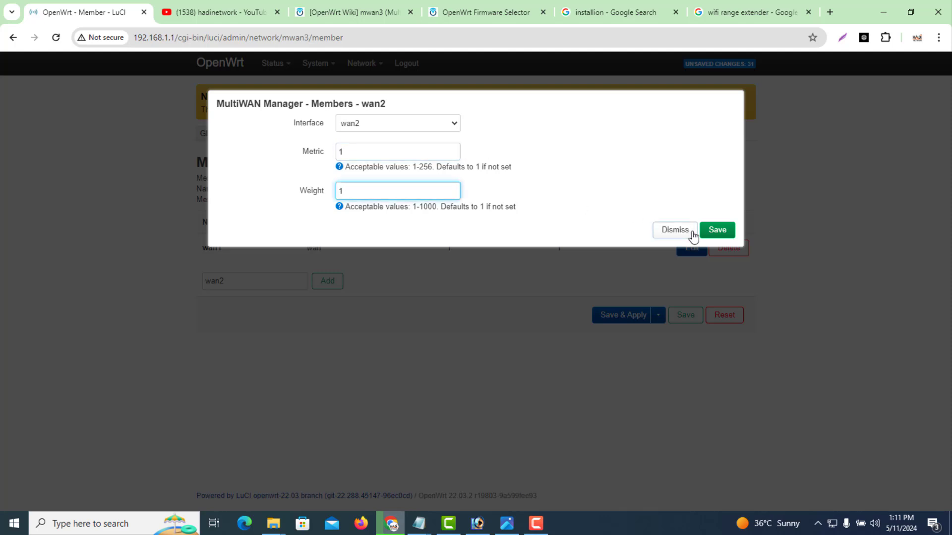
click(717, 229)
Add a member named wan3 using the wan3 interface, with metric 1 and weight 1
click(242, 311)
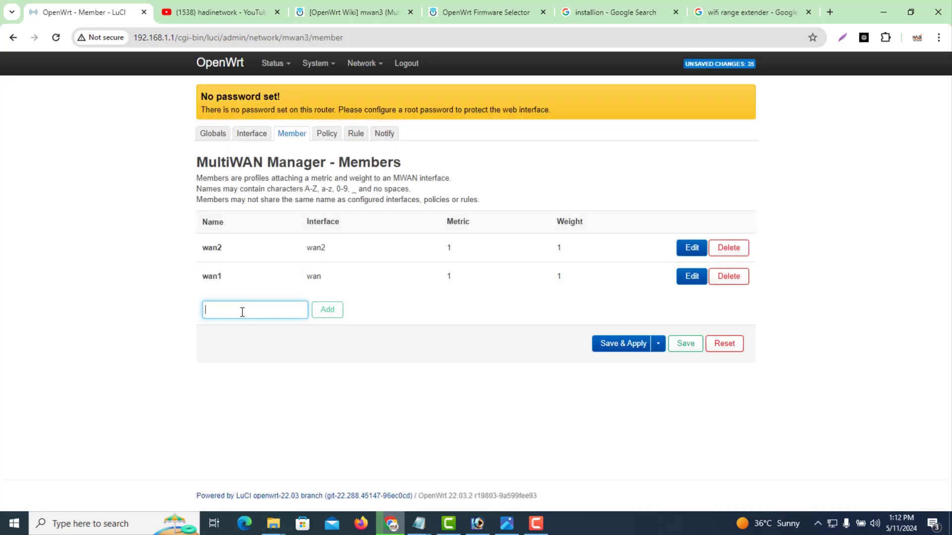
text(wan3)
click(328, 317)
click(383, 124)
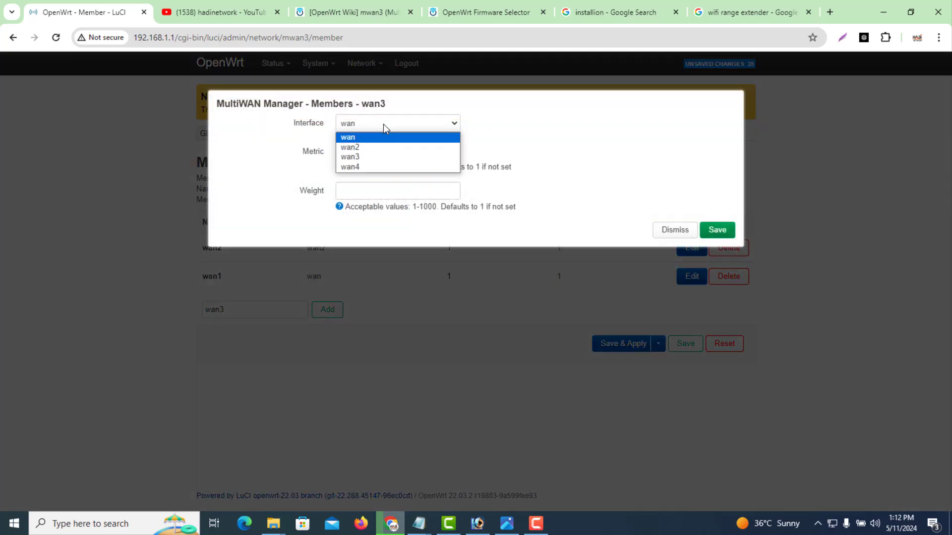
click(371, 156)
click(361, 153)
text(1)
key(Tab)
text(1)
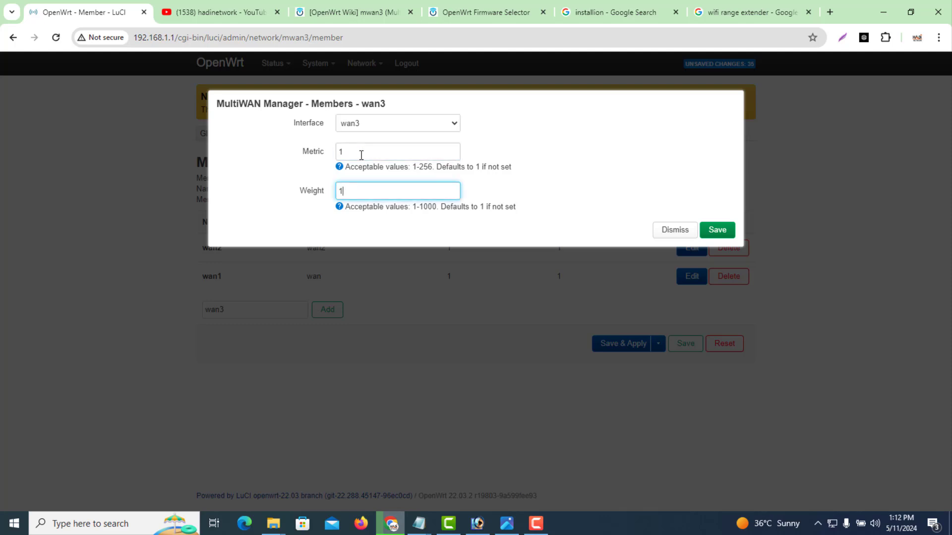
click(717, 230)
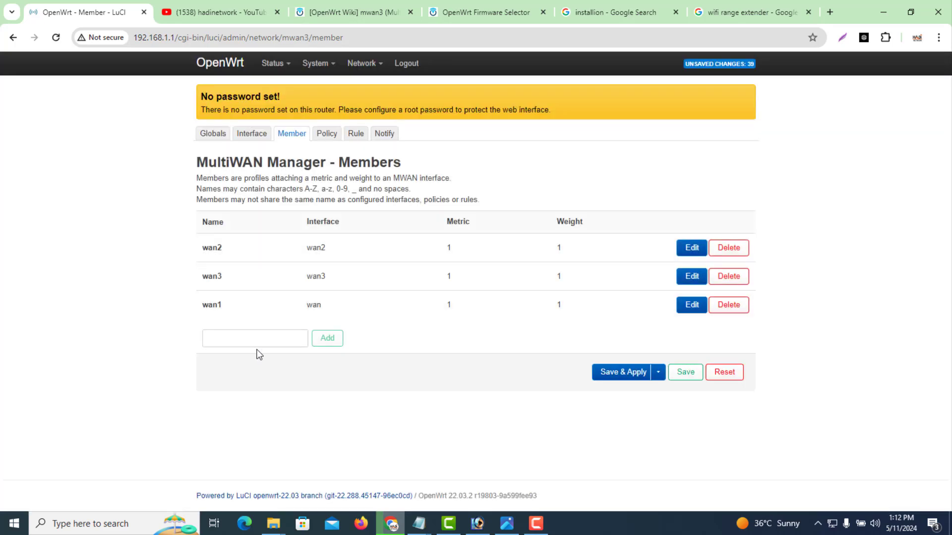
Add a member named wan4 using the wan4 interface, with metric 1 and weight 1, and save the members configuration
click(245, 339)
text(wan4)
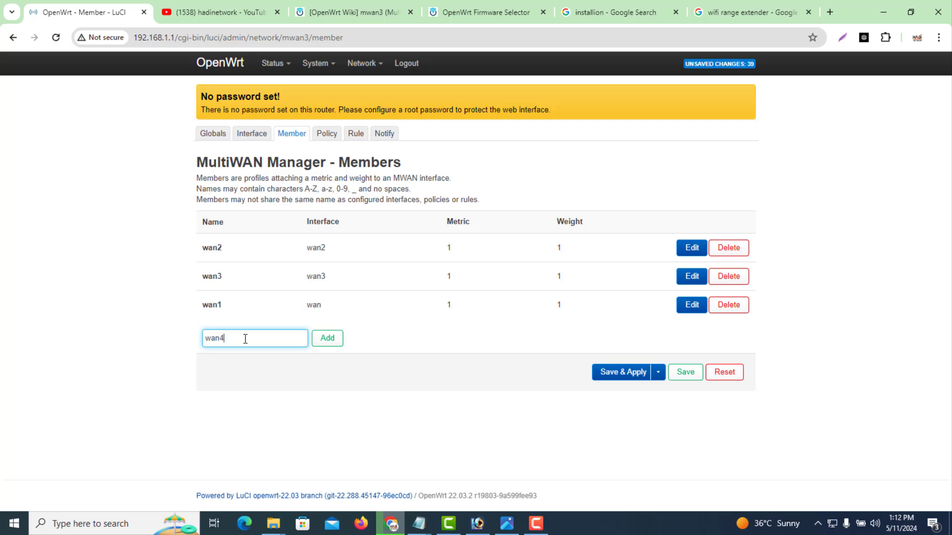
click(328, 339)
click(369, 125)
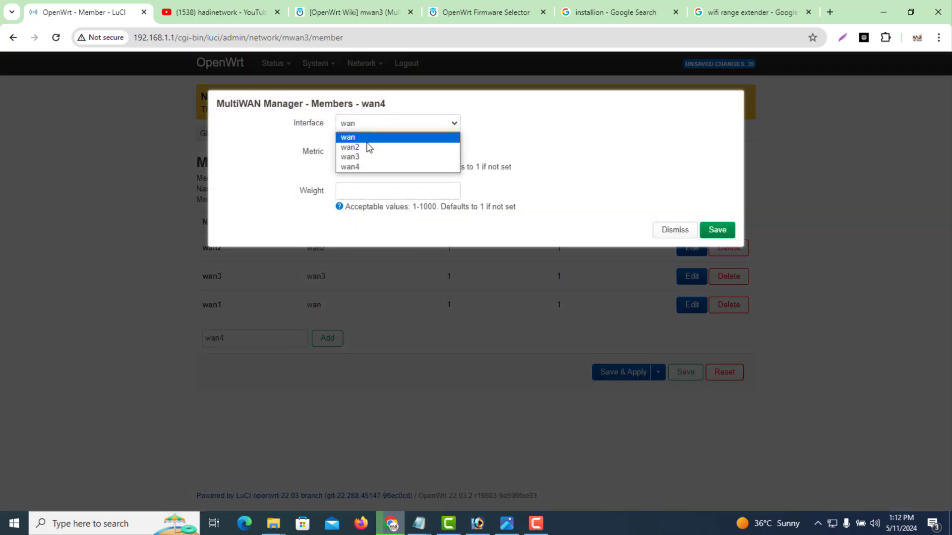
click(363, 167)
click(351, 151)
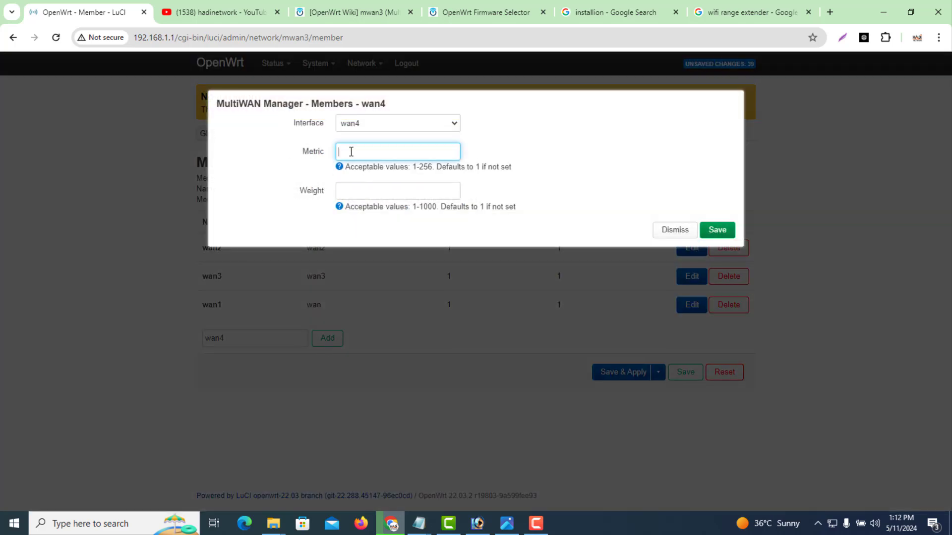
text(1)
key(Tab)
text(1)
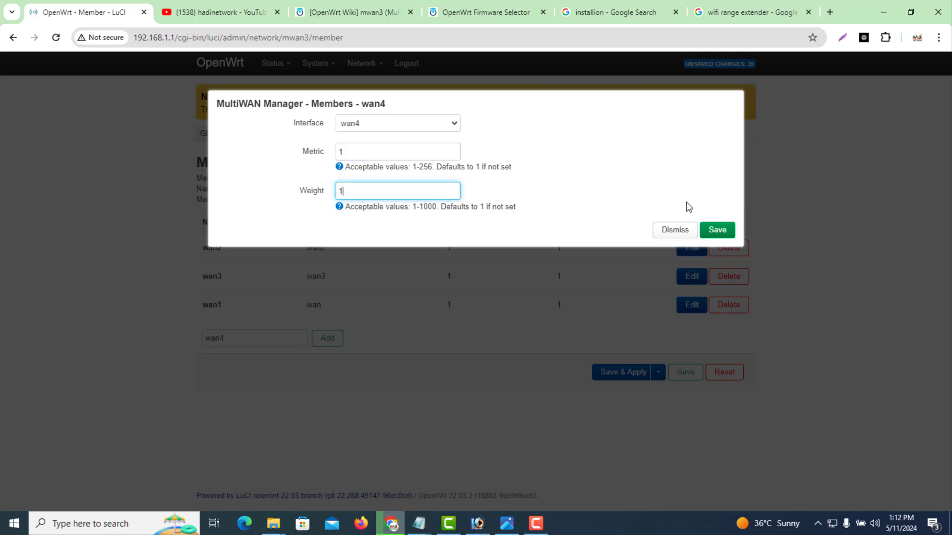
click(717, 230)
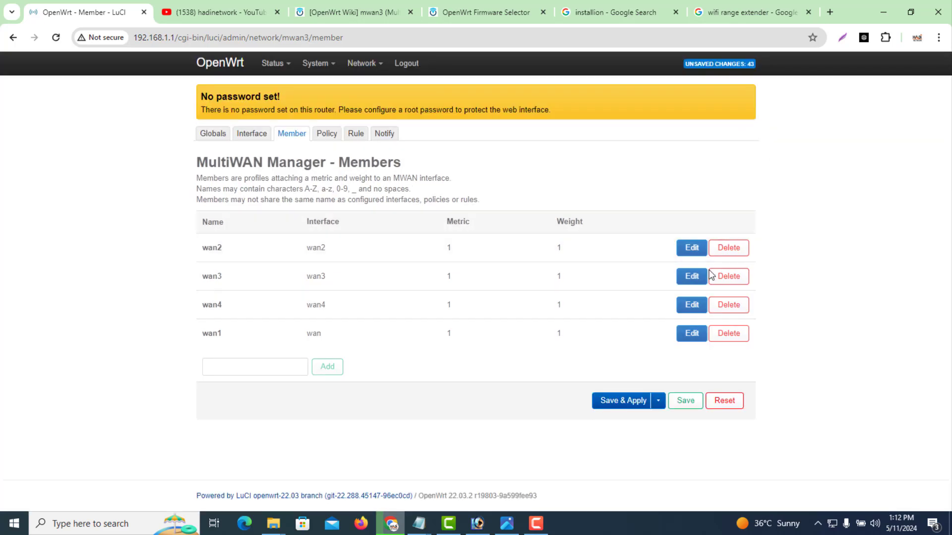
click(687, 402)
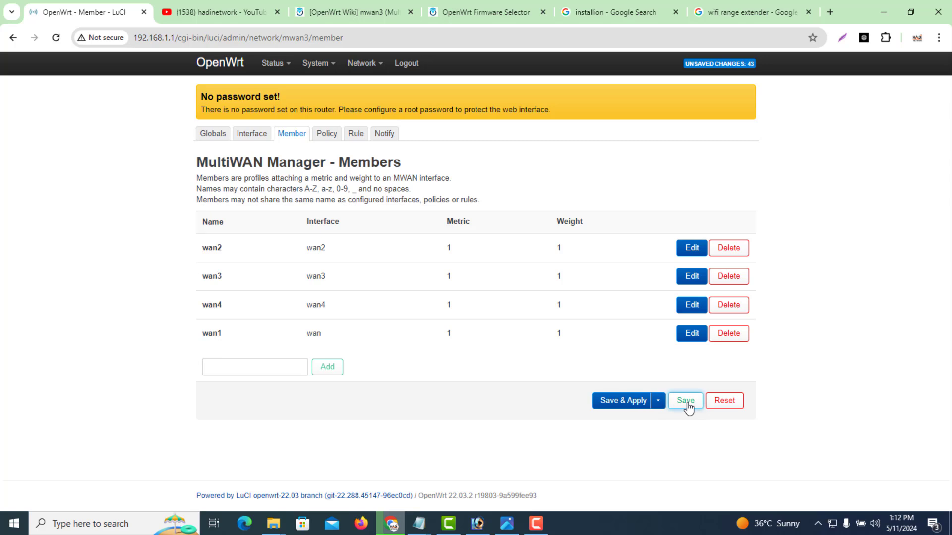
Delete the default MultiWAN Manager policies wanb_wan, wan_wanb, wanb_only and wan_only, keeping only the balanced policy
click(327, 135)
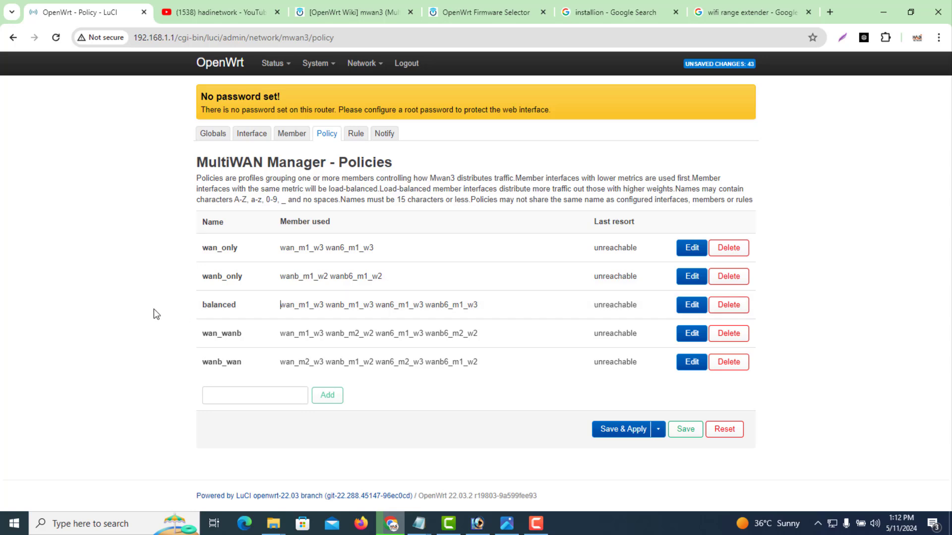
click(727, 363)
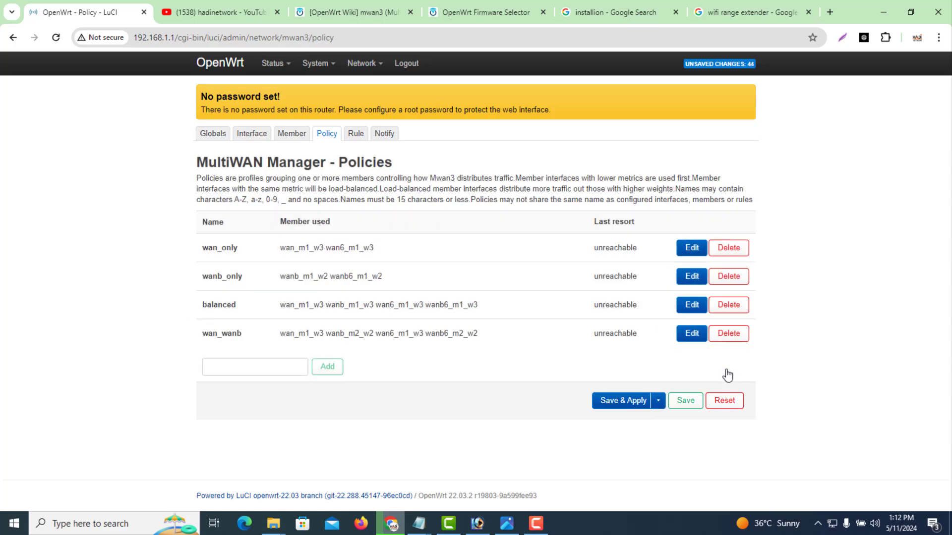
click(728, 341)
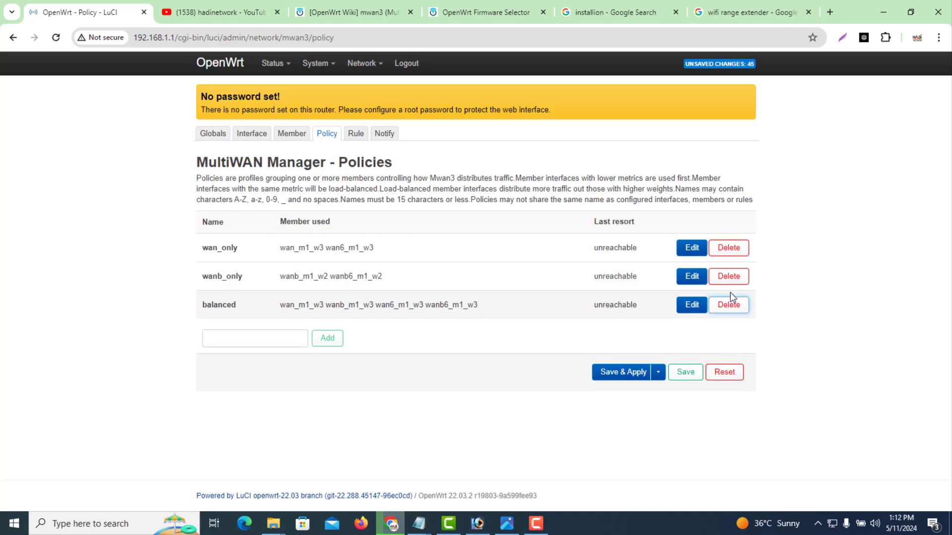
click(728, 278)
click(728, 251)
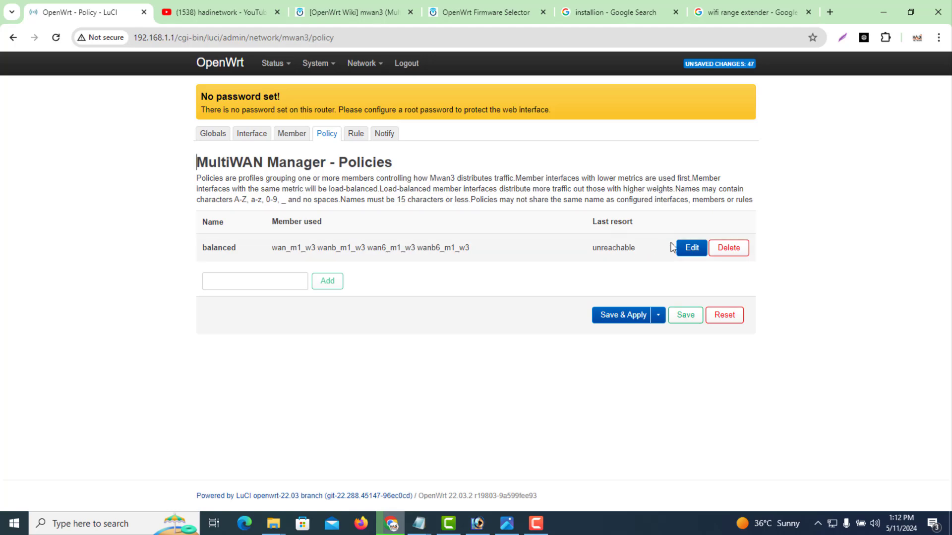
Remove the default members wanb6_m1_w3, wan6_m1_w3, wanb_m1_w3 and wan_m1_w3 from the balanced policy
click(690, 248)
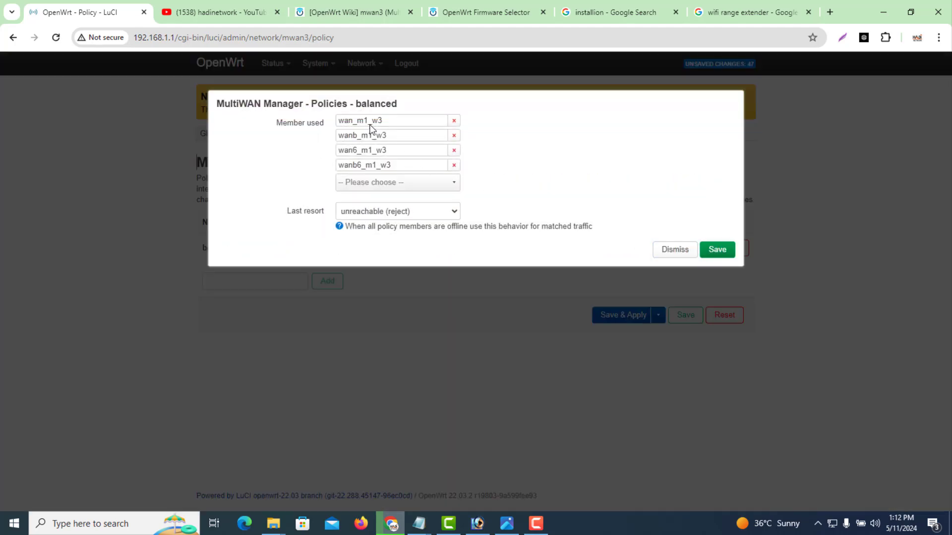
click(454, 165)
click(454, 151)
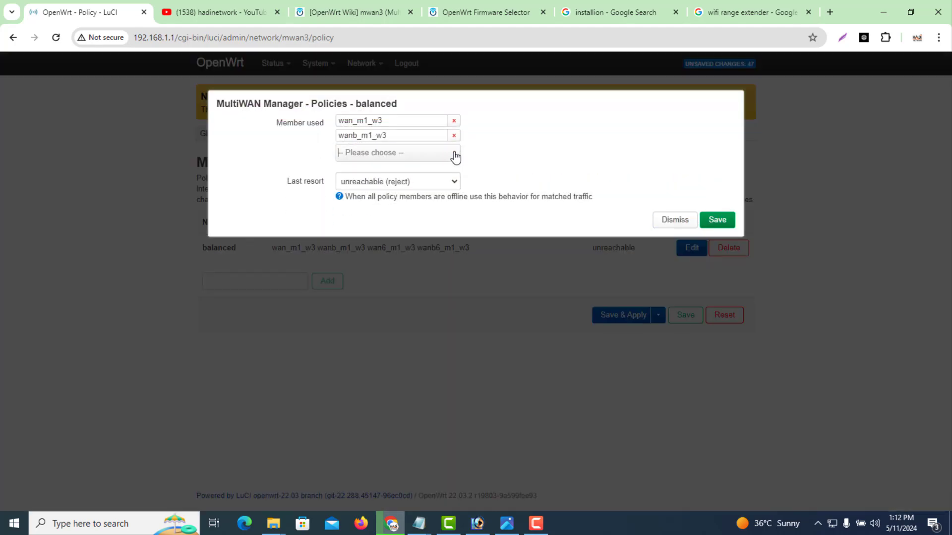
click(454, 136)
click(454, 121)
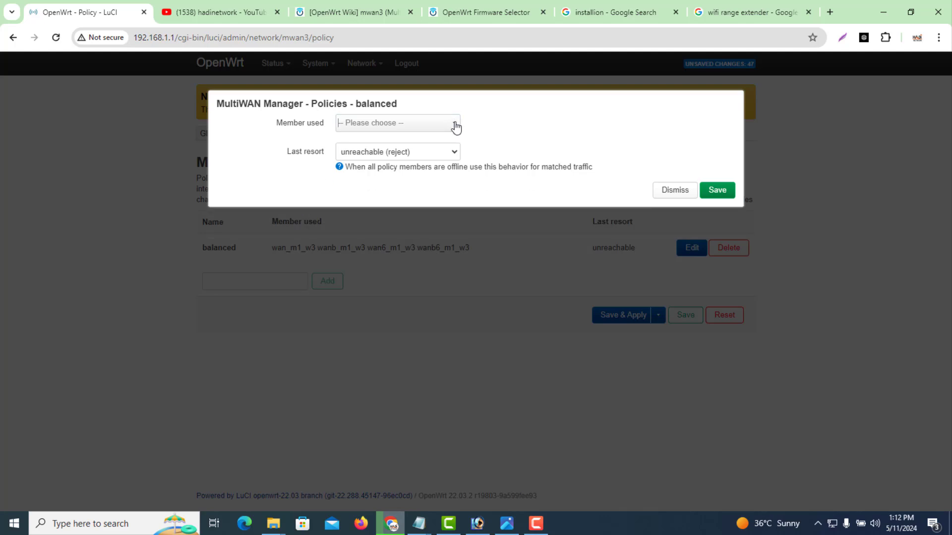
Assign the members wan1, wan2, wan3 and wan4 to the balanced policy and save it
click(398, 131)
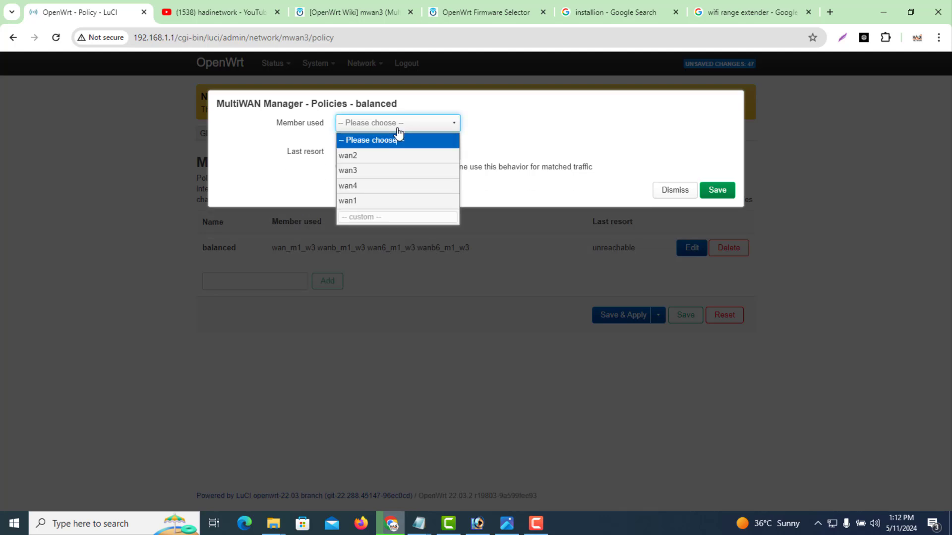
click(364, 201)
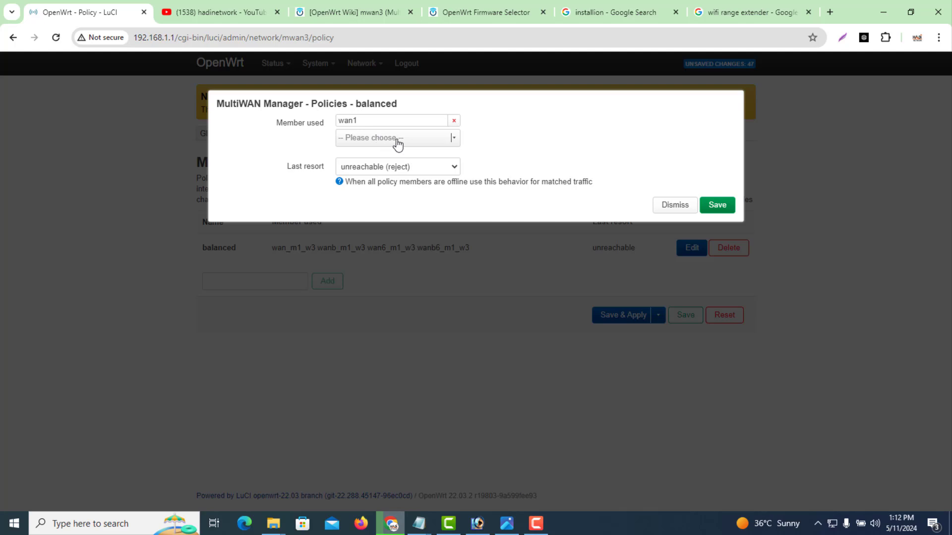
click(379, 142)
click(366, 174)
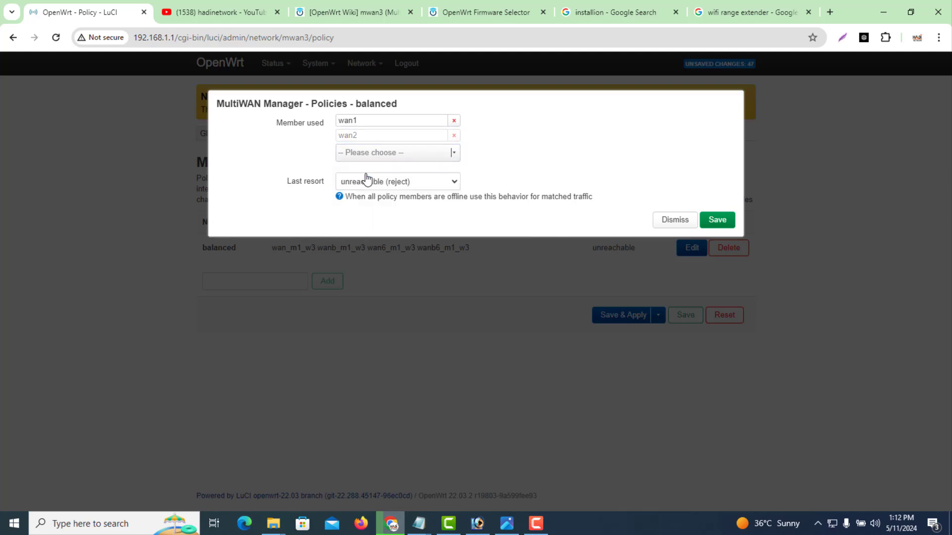
click(372, 153)
click(360, 201)
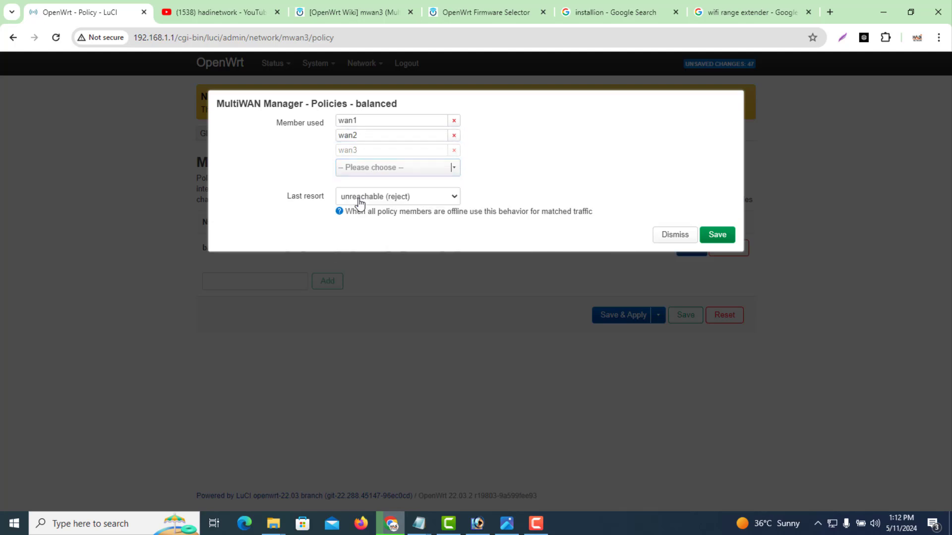
click(369, 173)
click(356, 233)
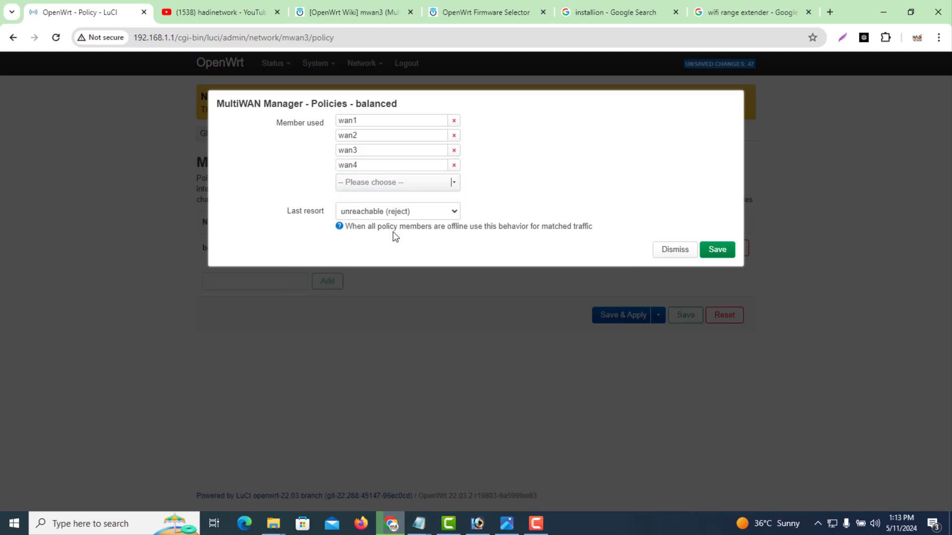
click(716, 250)
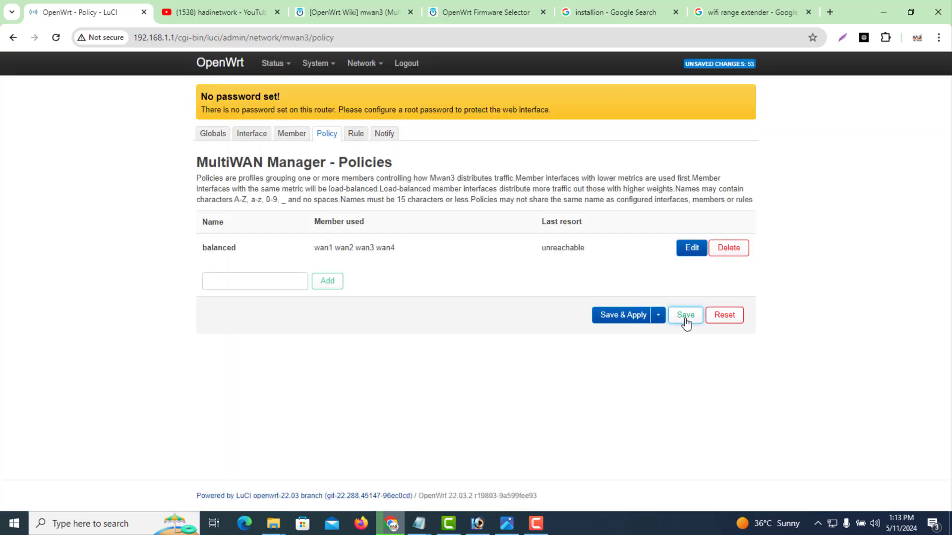
Check the MultiWAN Manager rules and their assigned policies, and save and apply all pending changes
click(357, 139)
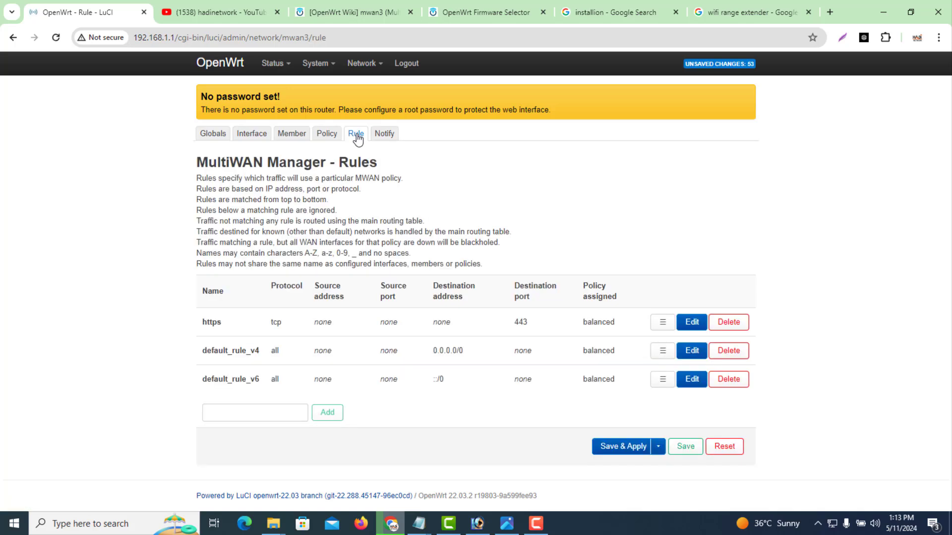
click(621, 447)
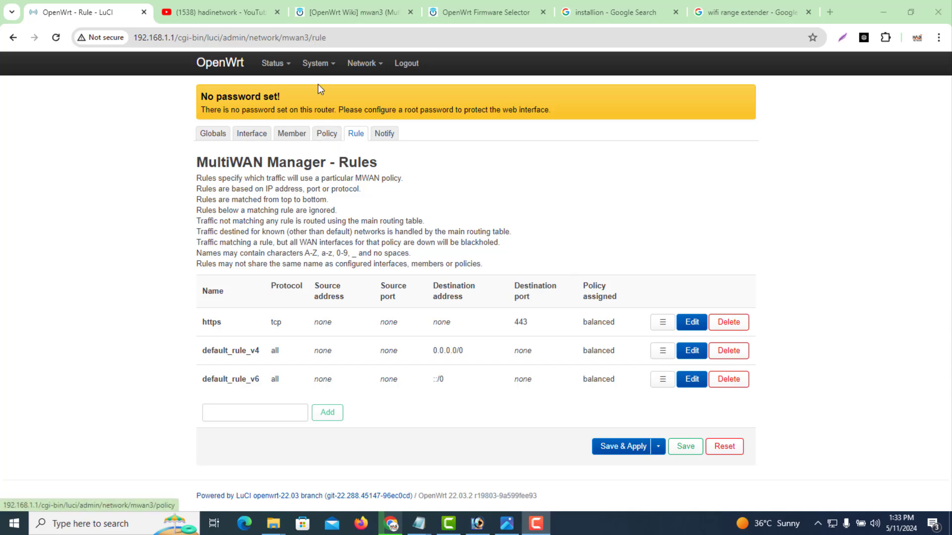
mouse_move(312, 69)
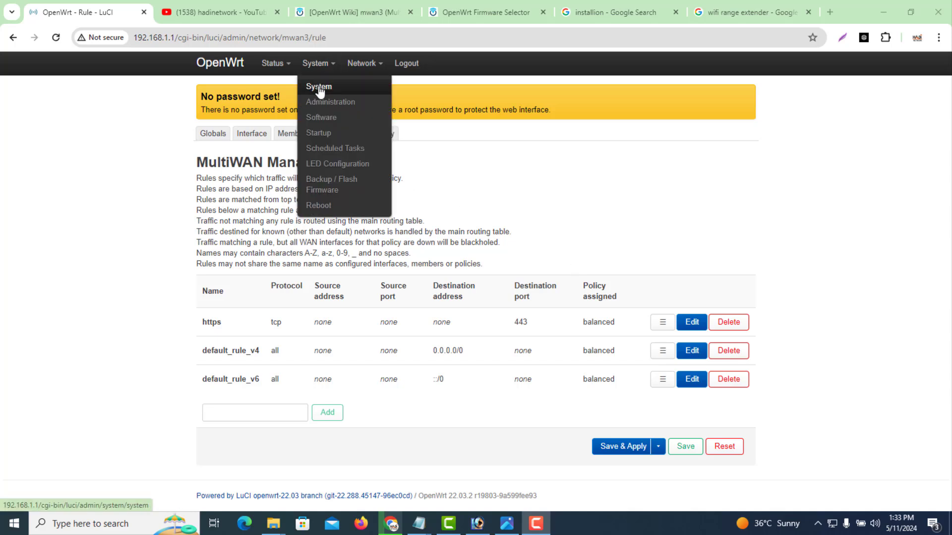
Check the MultiWAN Manager interface status on the router's status overview page
mouse_move(278, 68)
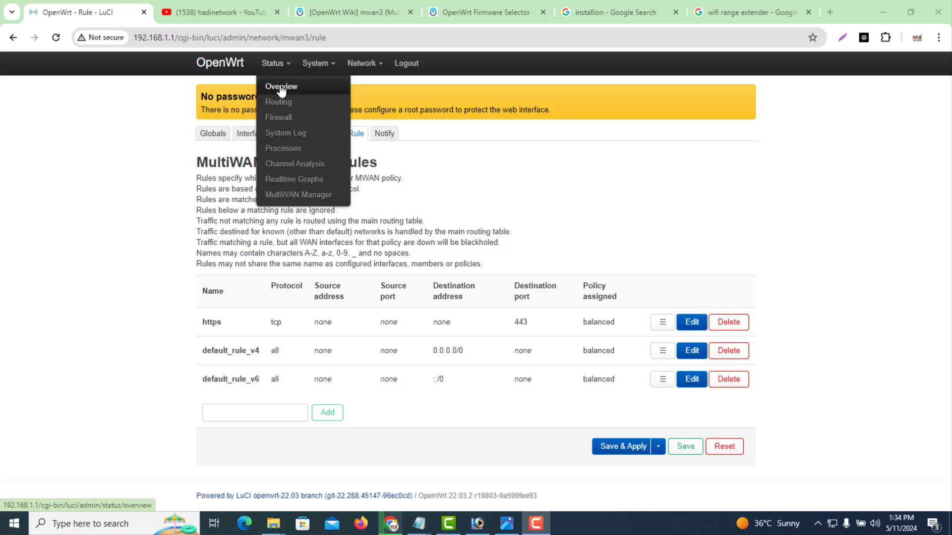
click(281, 89)
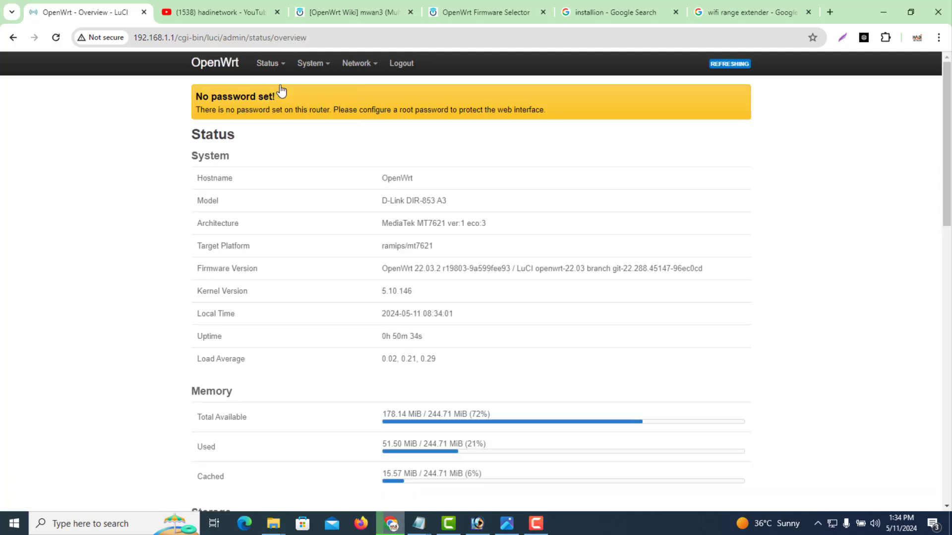
scroll(926, 307, down, 5)
scroll(926, 307, down, 10)
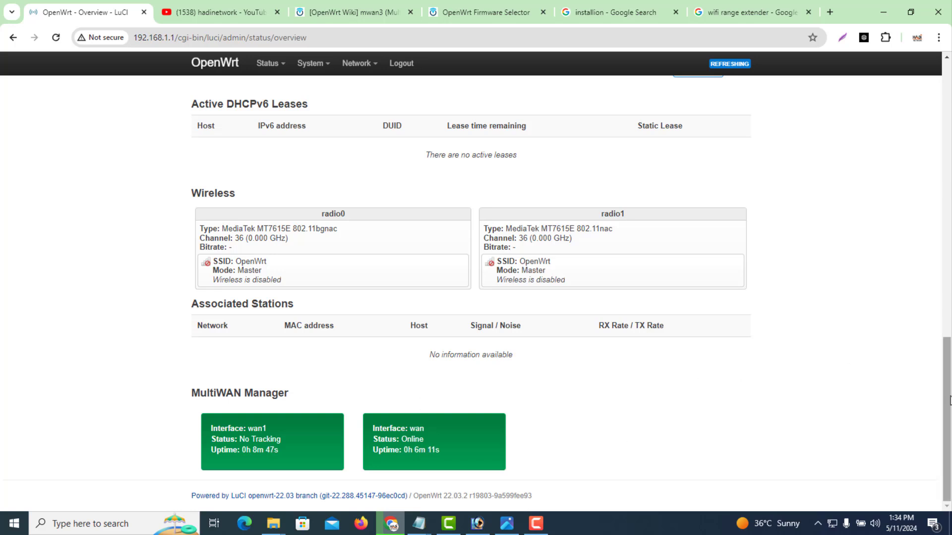
drag(949, 400, 888, 100)
mouse_move(366, 68)
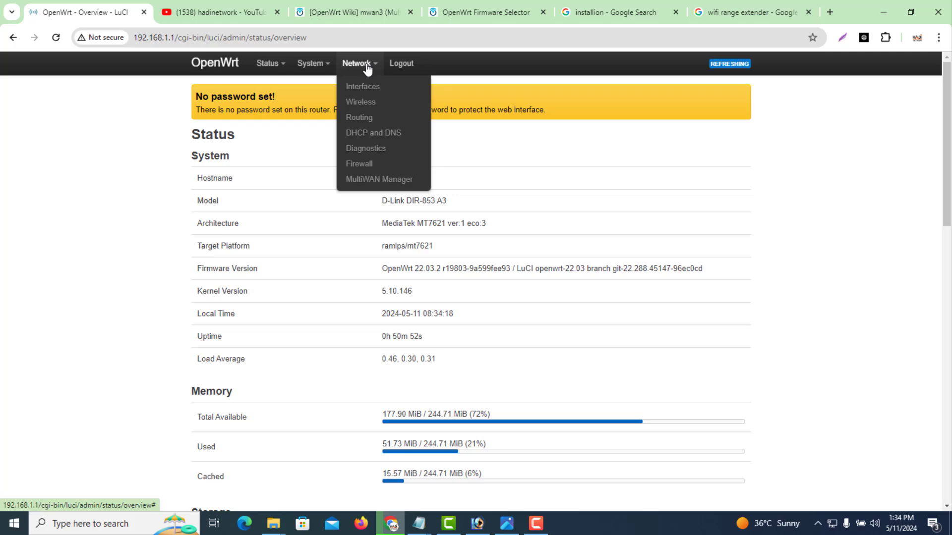
mouse_move(326, 73)
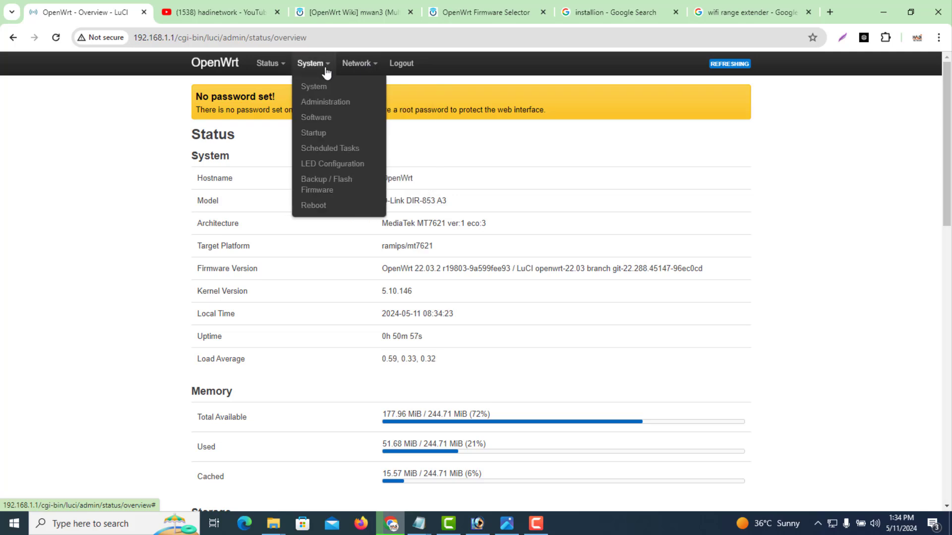
click(323, 121)
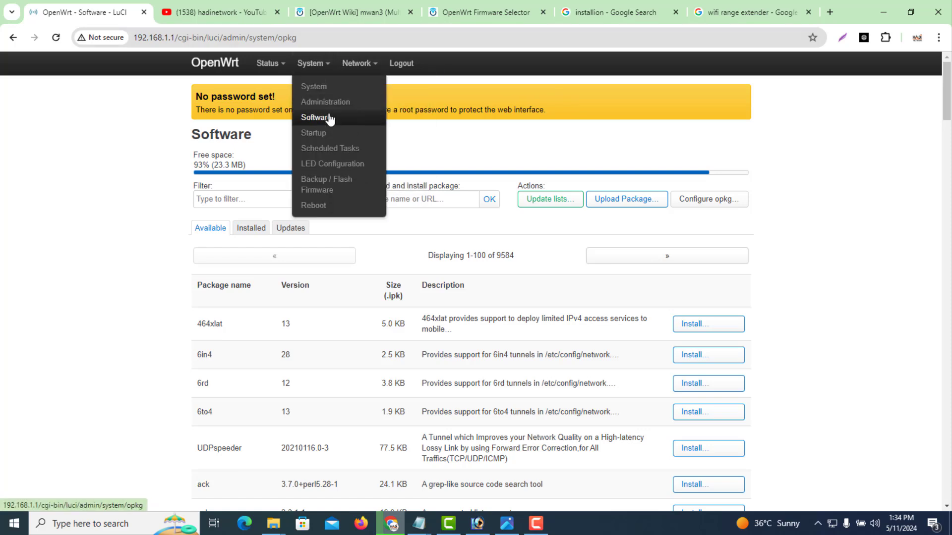
Enable software flow offloading and hardware flow offloading in the firewall's general settings, and save and apply the changes
mouse_move(351, 67)
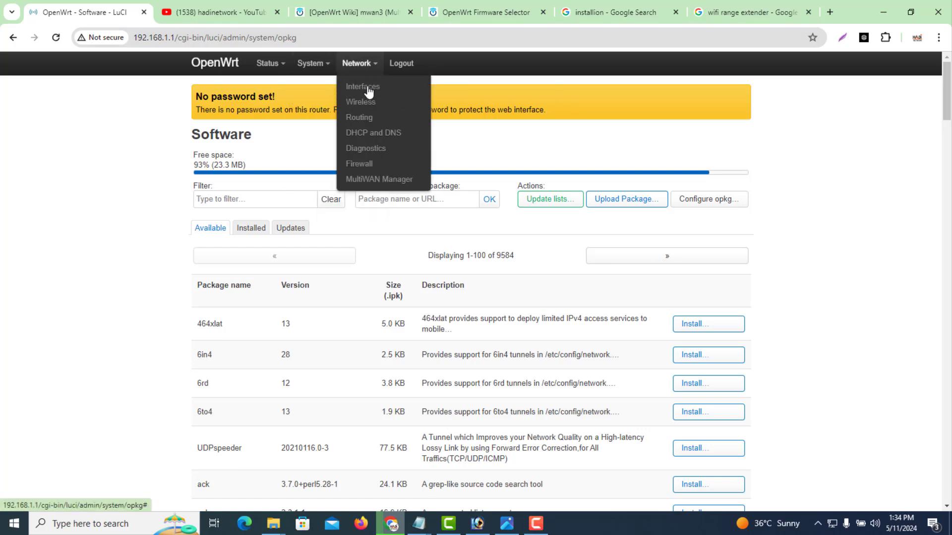
click(367, 164)
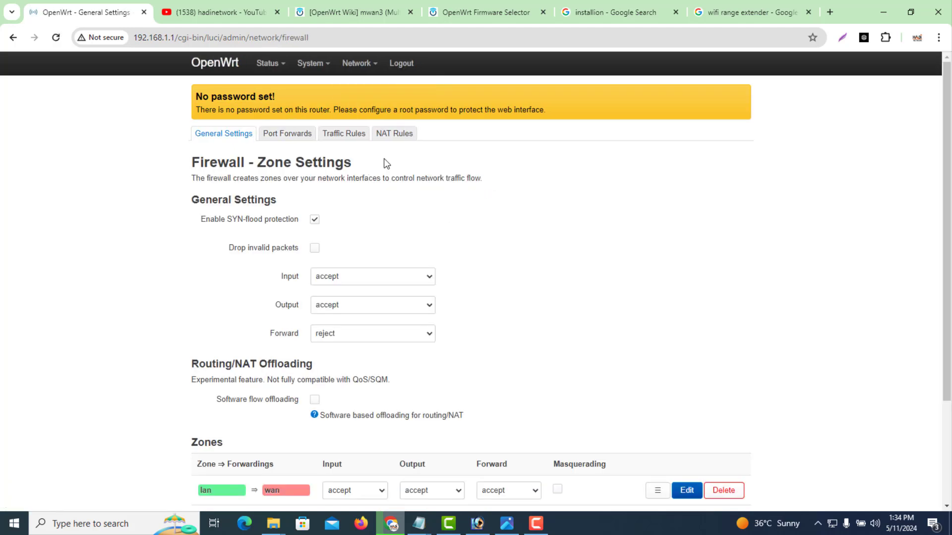
drag(945, 168, 948, 205)
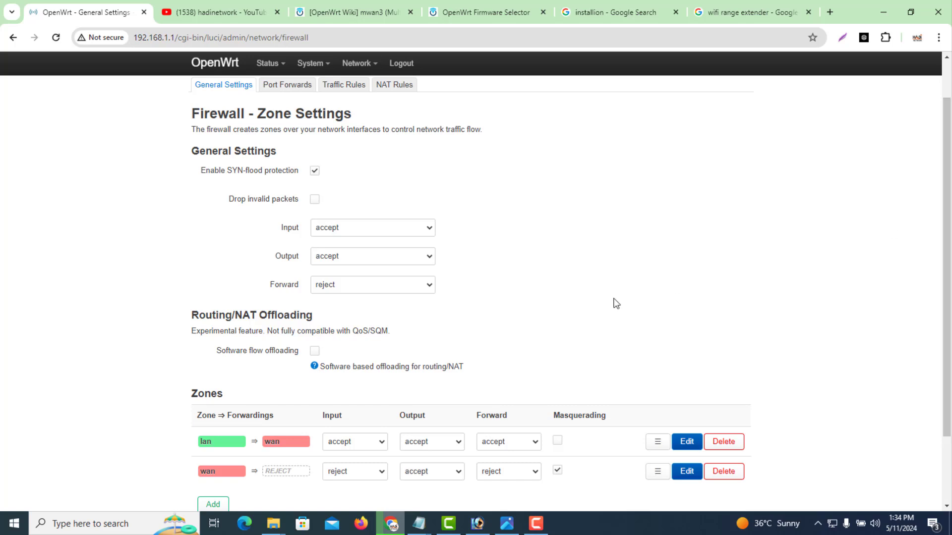
click(313, 350)
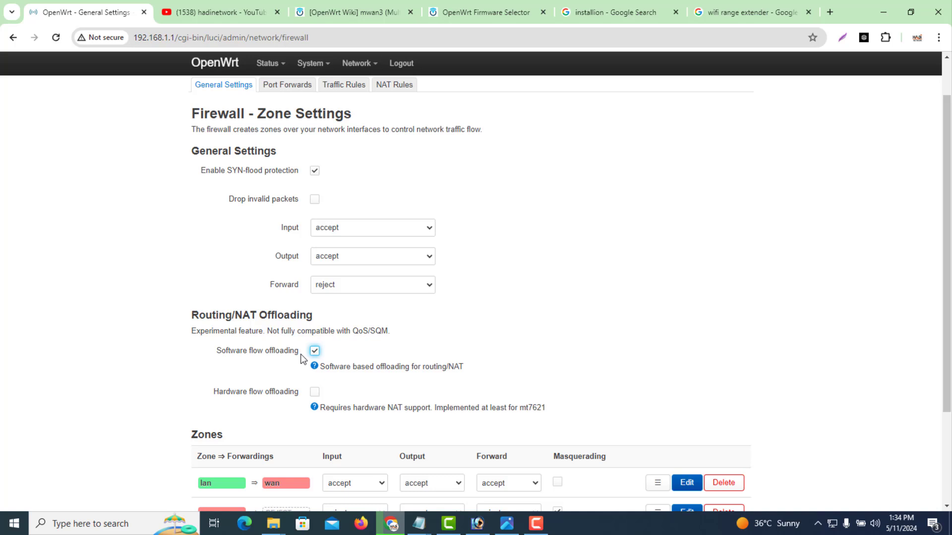
click(314, 392)
scroll(947, 343, down, 3)
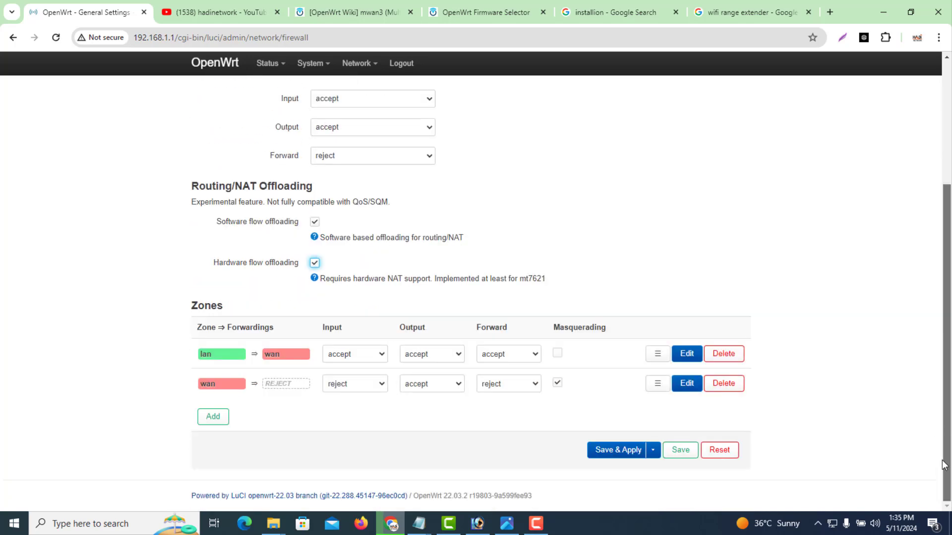
click(624, 454)
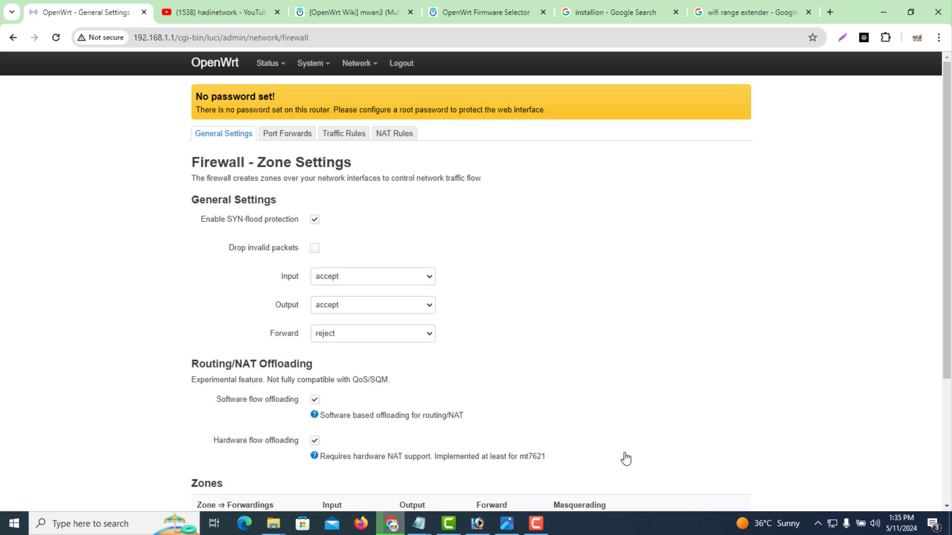
Reset the router's firmware to its default settings and confirm erasing all settings
drag(948, 337, 932, 308)
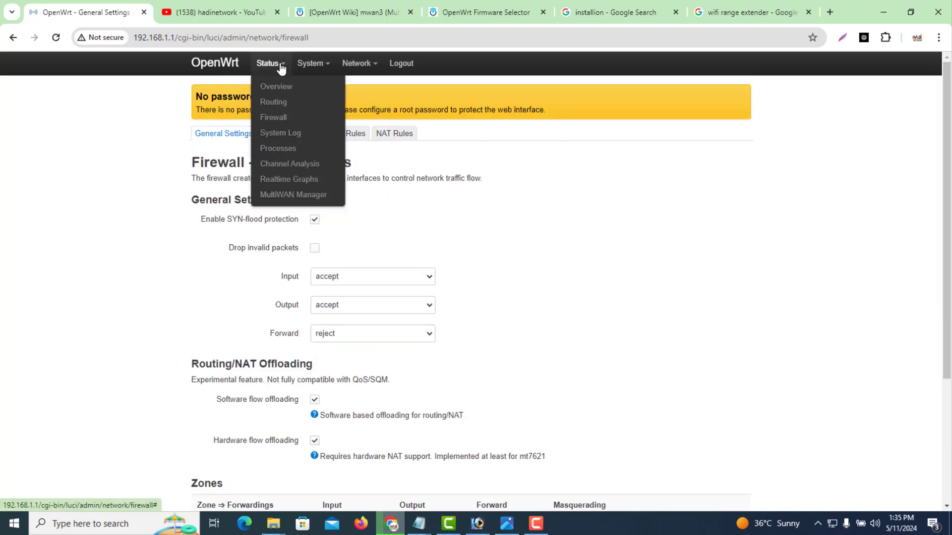
mouse_move(319, 68)
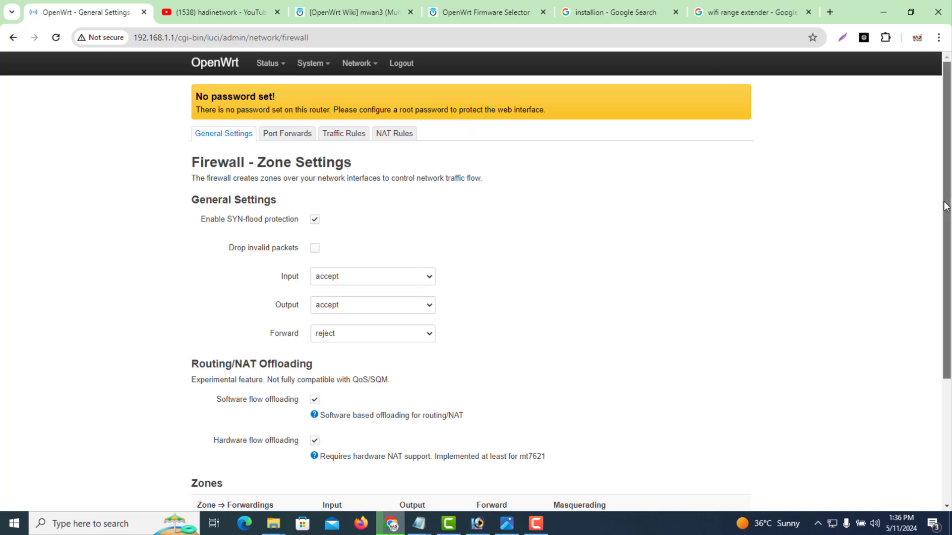
mouse_move(945, 206)
mouse_down()
mouse_move(945, 333)
mouse_move(942, 197)
mouse_up()
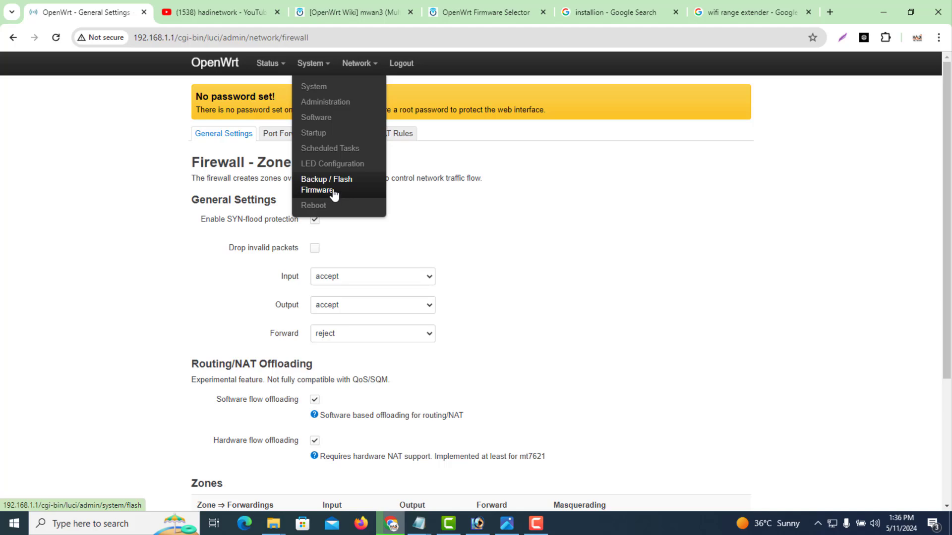
click(333, 193)
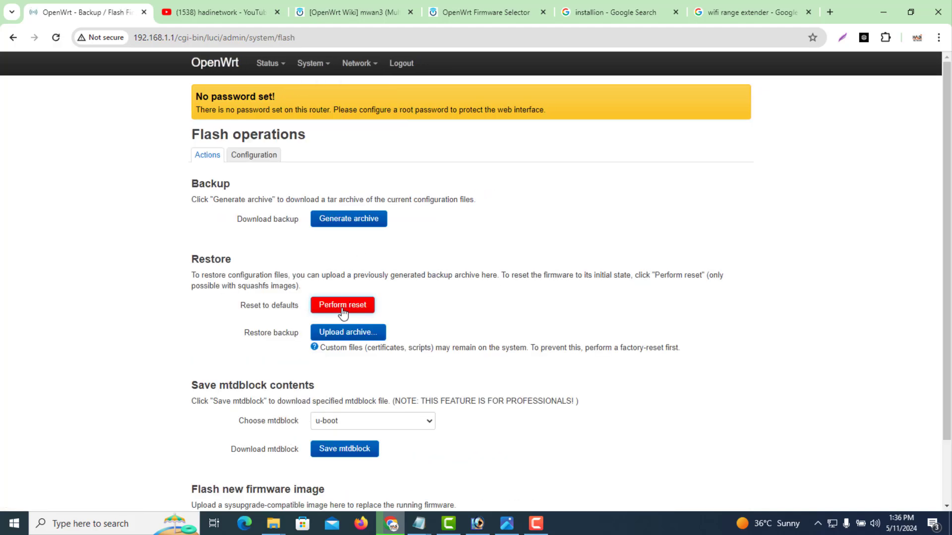
click(343, 312)
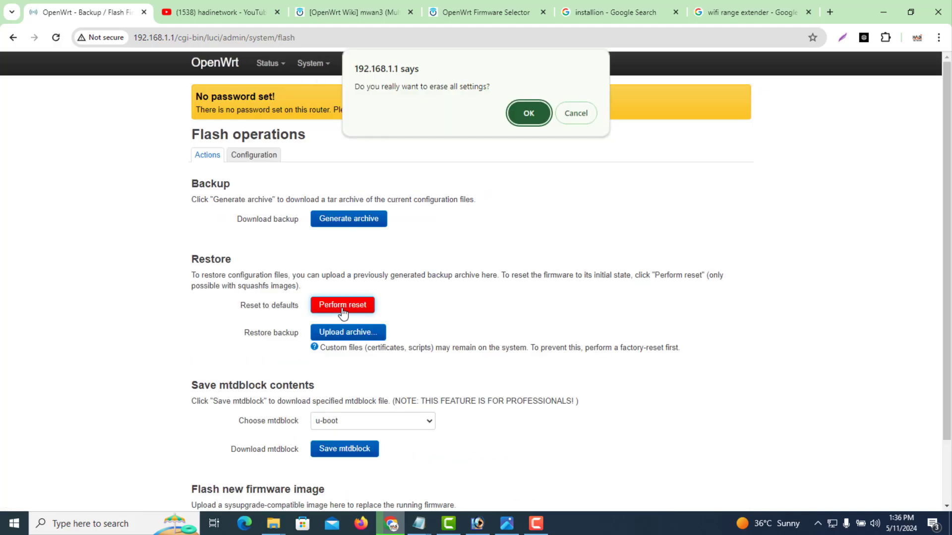
click(528, 113)
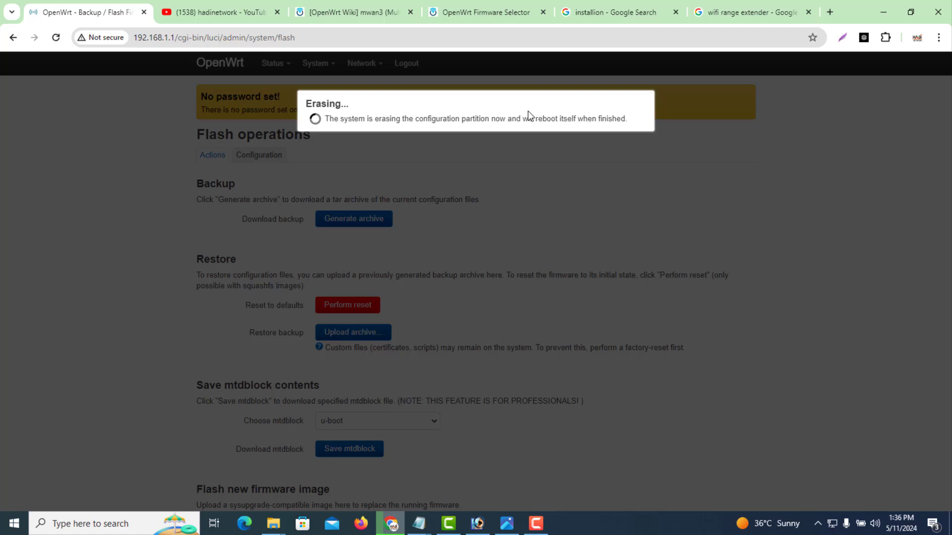